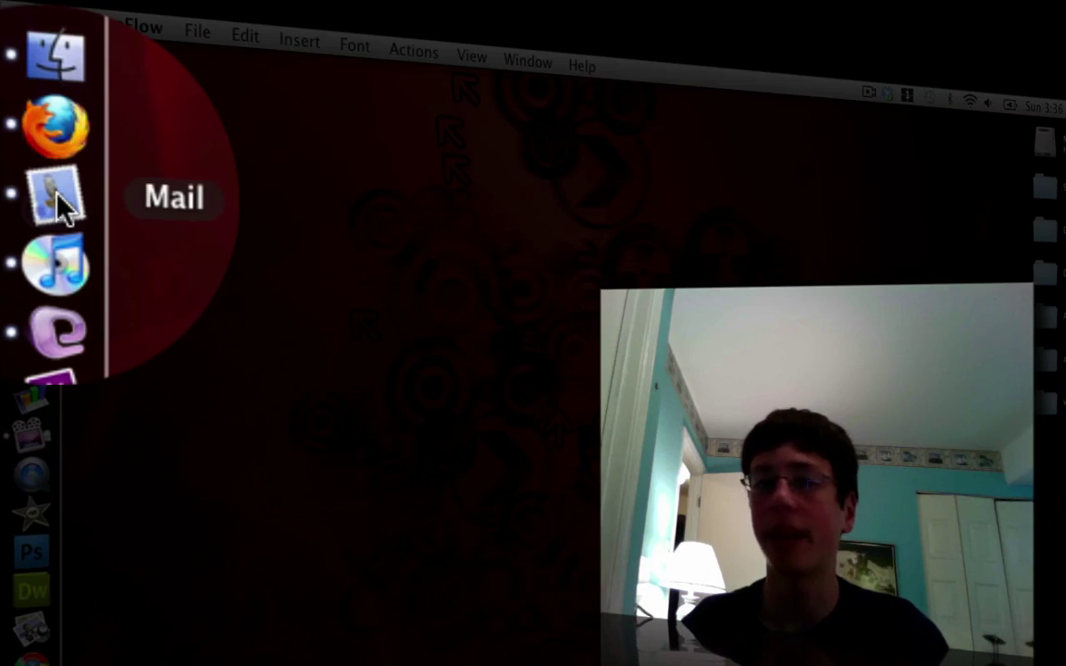
Open Mail, deselect the selected message and collapse the account list under Inbox
left_click(57, 198)
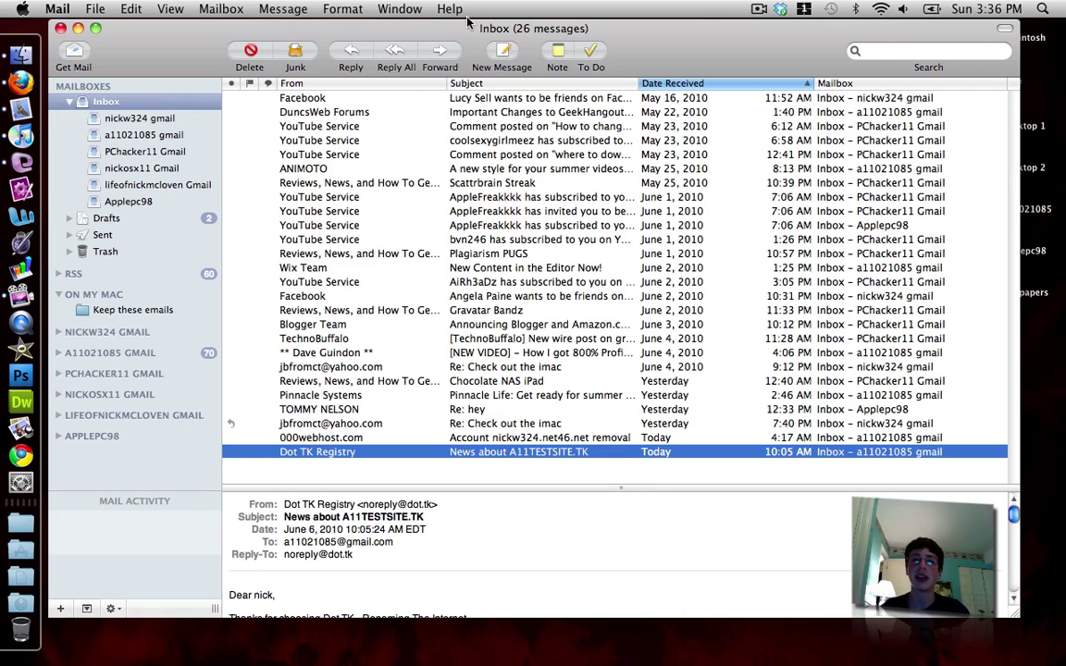
left_click(595, 466)
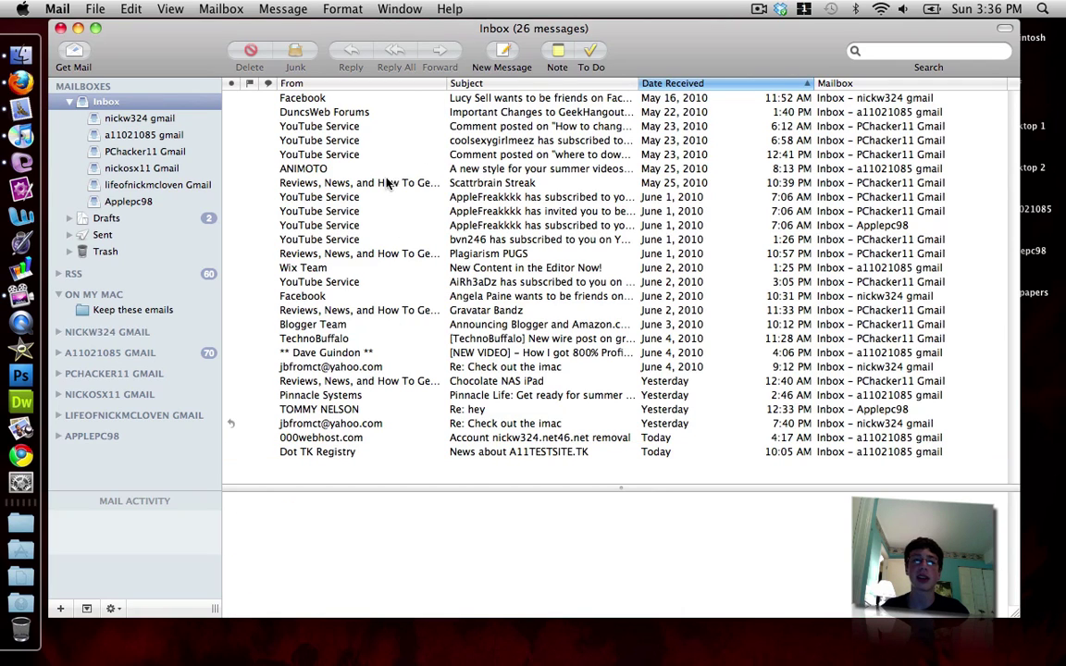
left_click(68, 101)
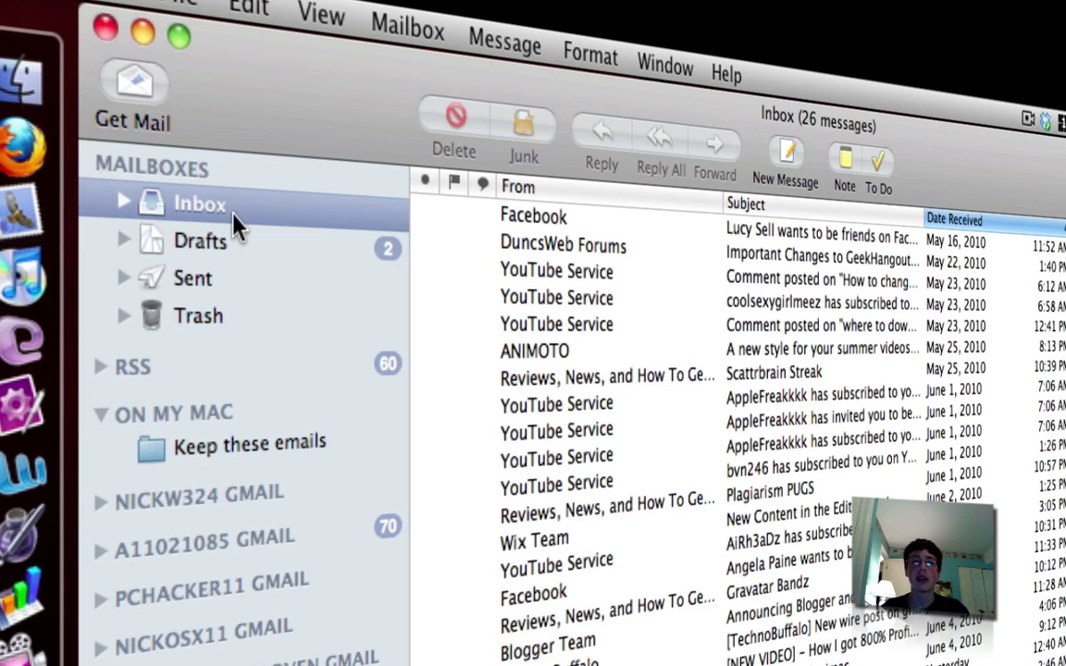
Look through the individual account inboxes and the Drafts, Sent and Trash mailboxes, finishing back on the combined Inbox
left_click(124, 203)
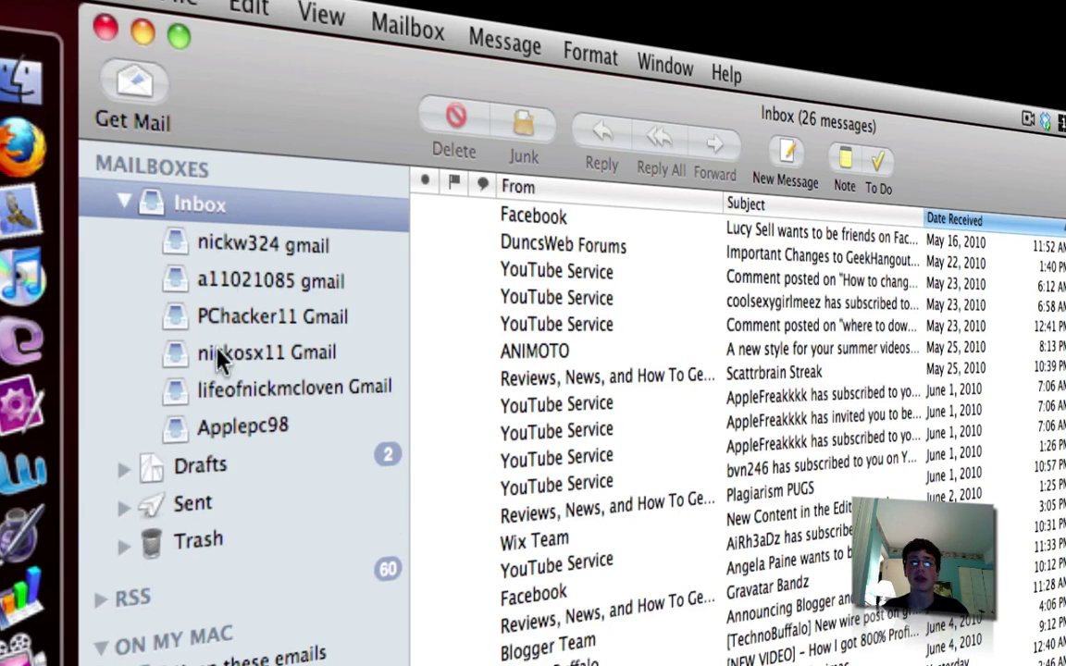
left_click(122, 203)
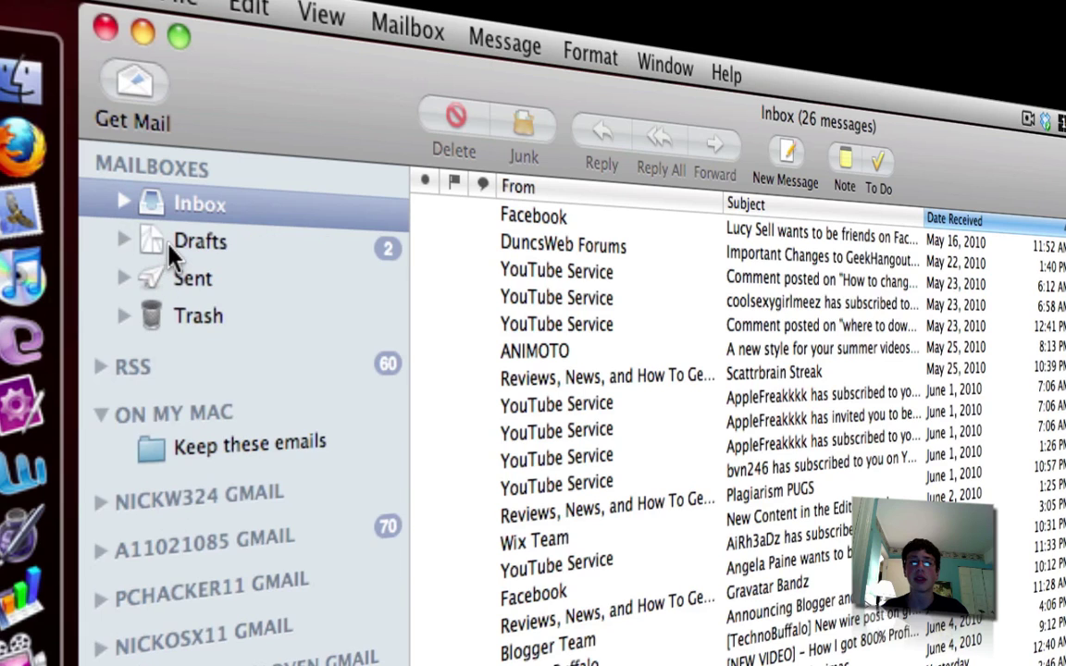
left_click(168, 247)
left_click(187, 291)
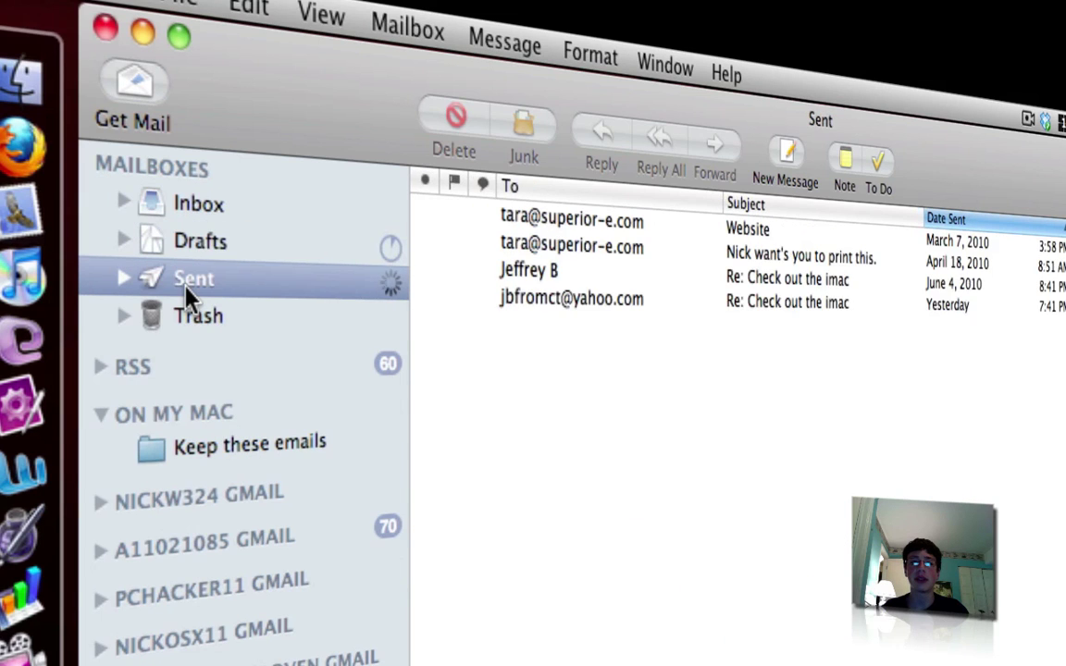
left_click(179, 319)
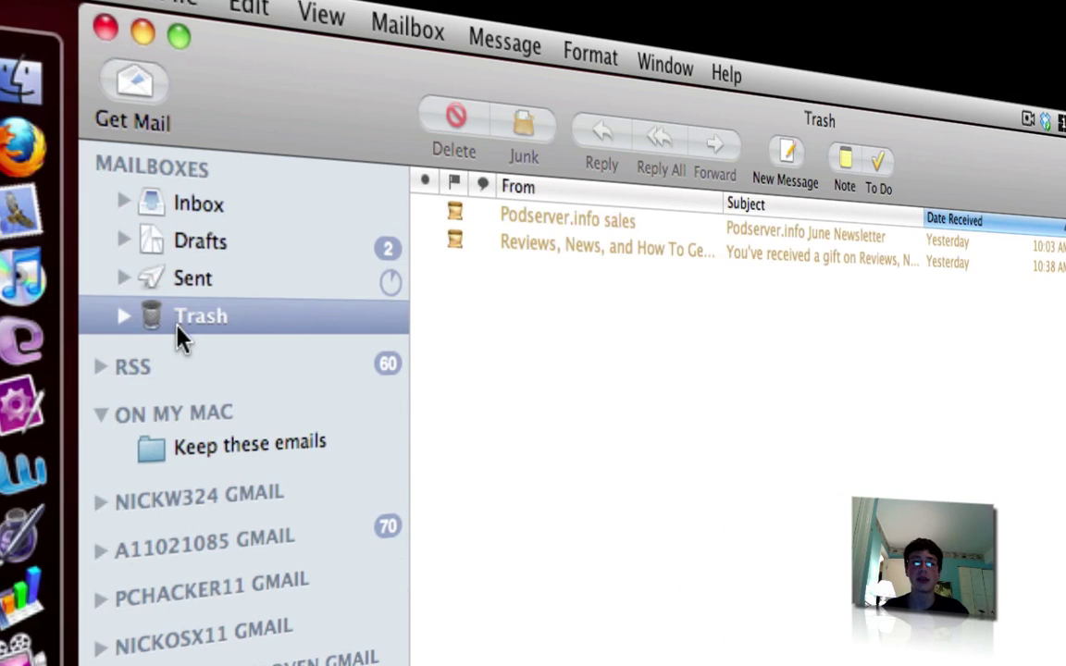
left_click(148, 206)
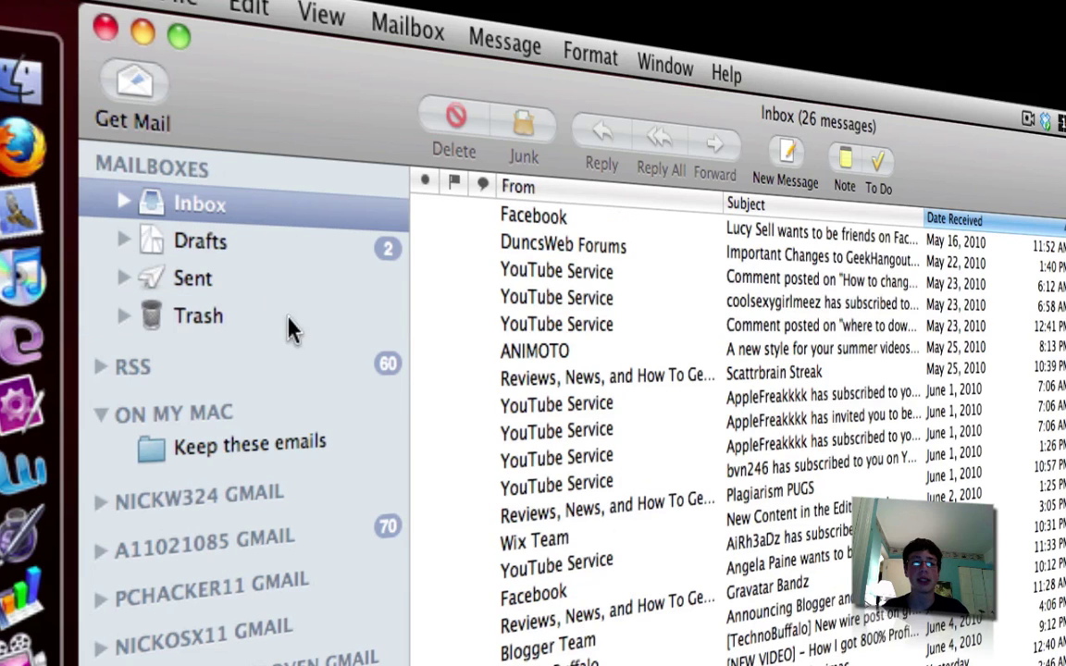
View the Apple Hot News RSS feed and the Keep these emails folder, and return to the Inbox
left_click(103, 366)
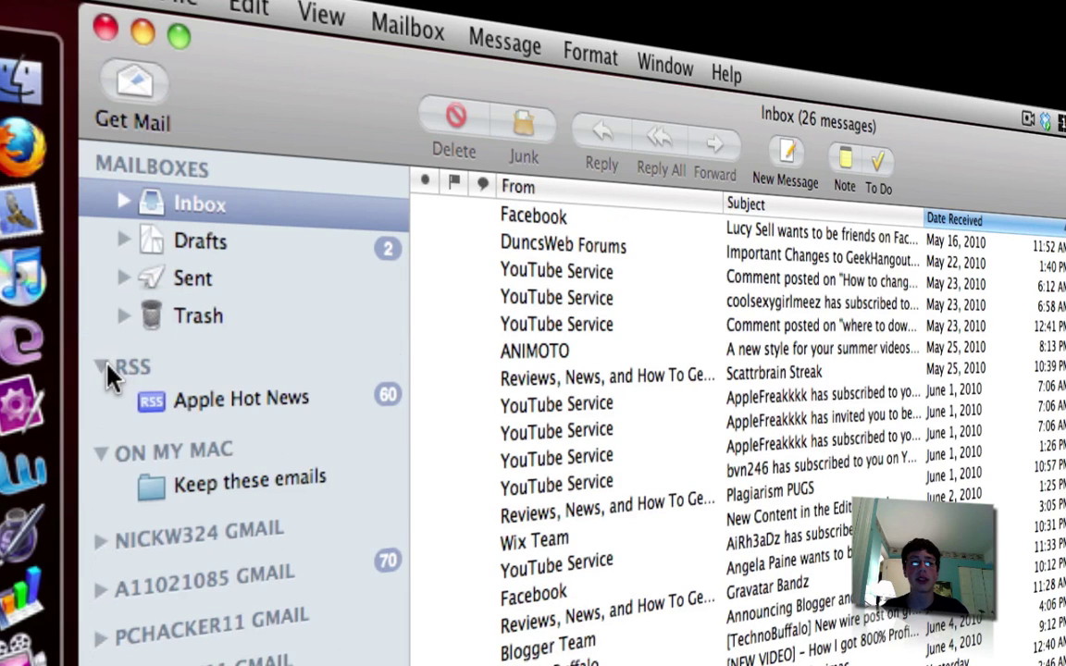
left_click(108, 373)
left_click(107, 373)
left_click(222, 412)
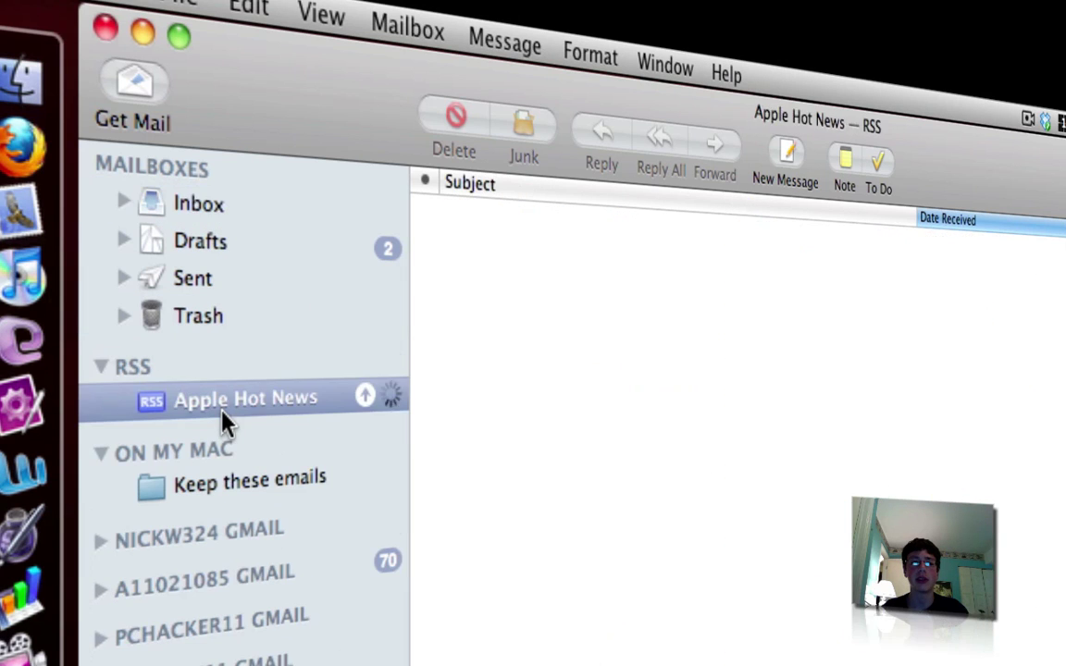
scroll(504, 393, "up", 10)
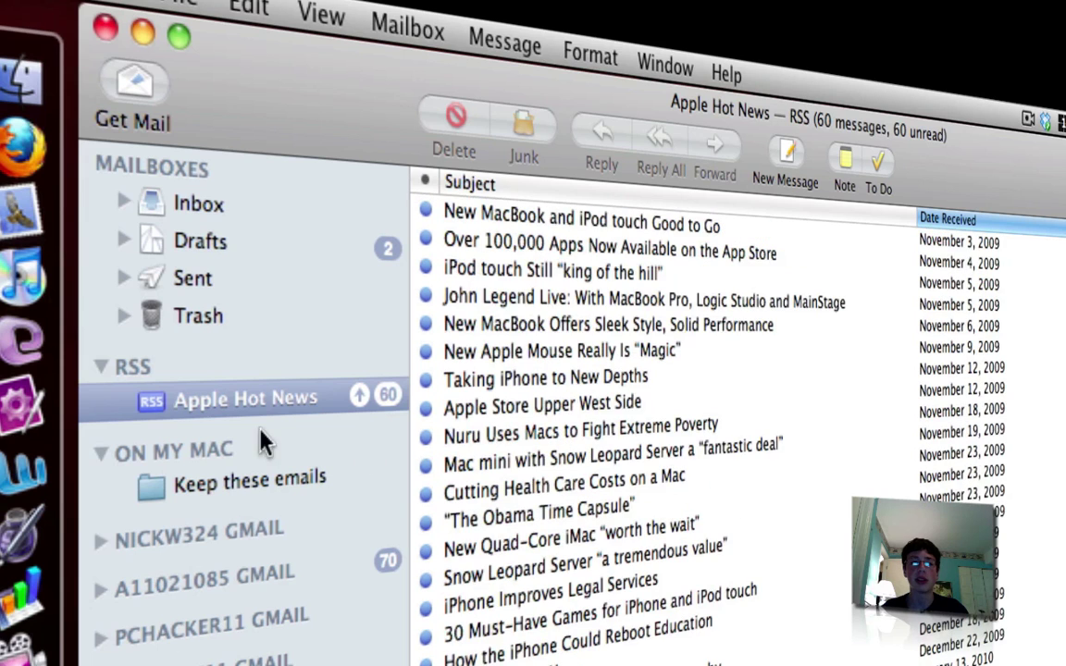
left_click(102, 368)
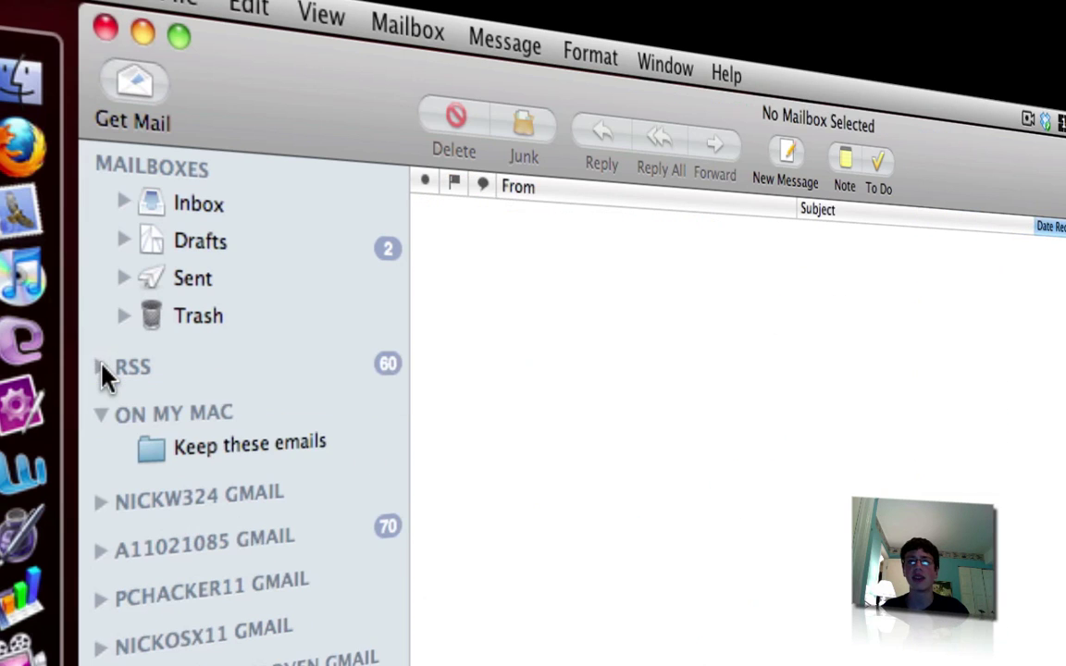
left_click(210, 440)
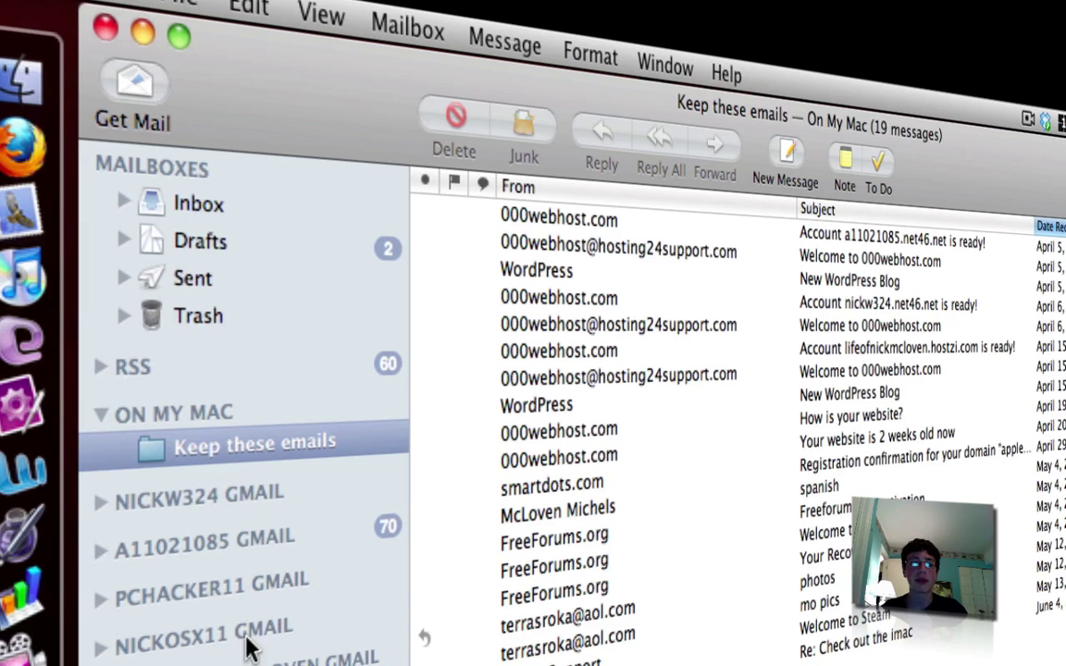
left_click(172, 194)
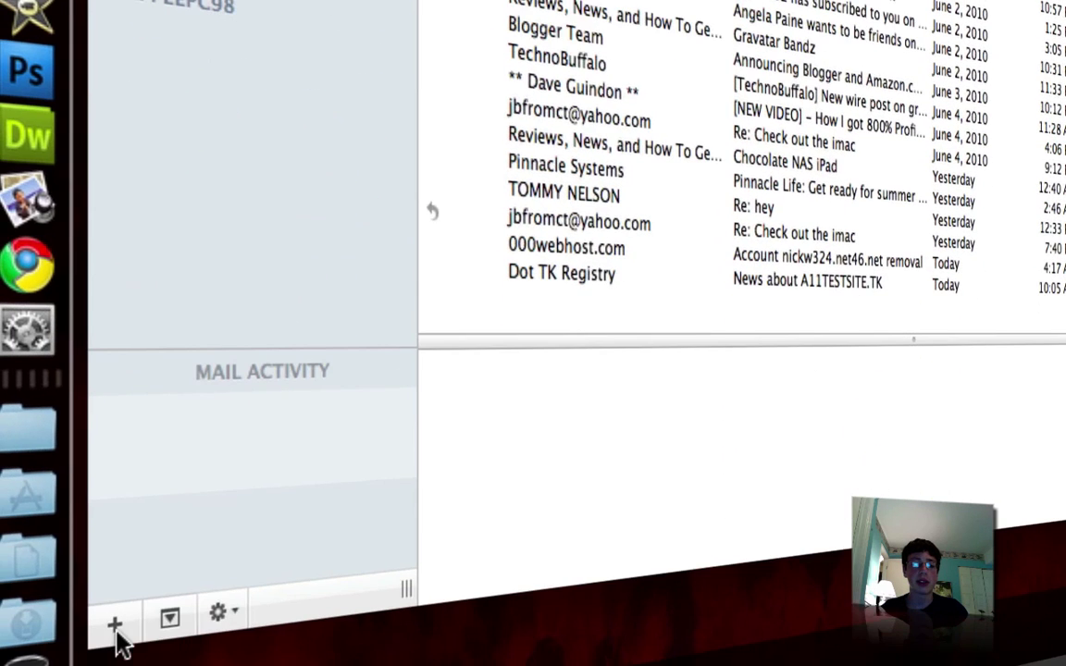
Examine the options for adding mailboxes or feeds, the Mail Activity pane's hide and show toggle, and the available mailbox actions
left_click(115, 624)
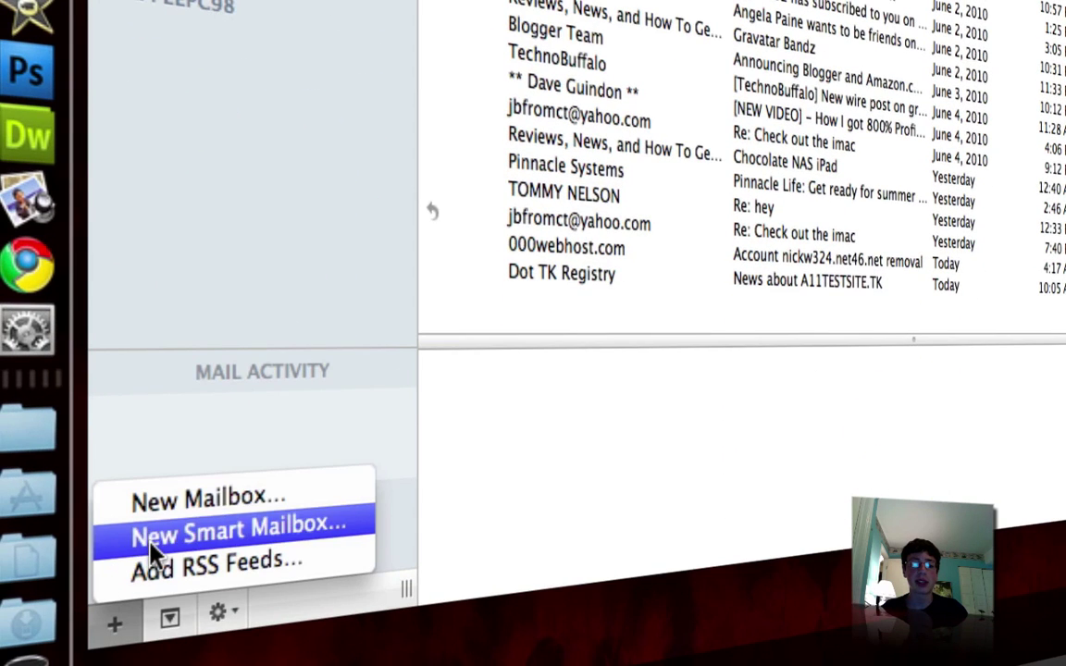
left_click(353, 441)
left_click(175, 620)
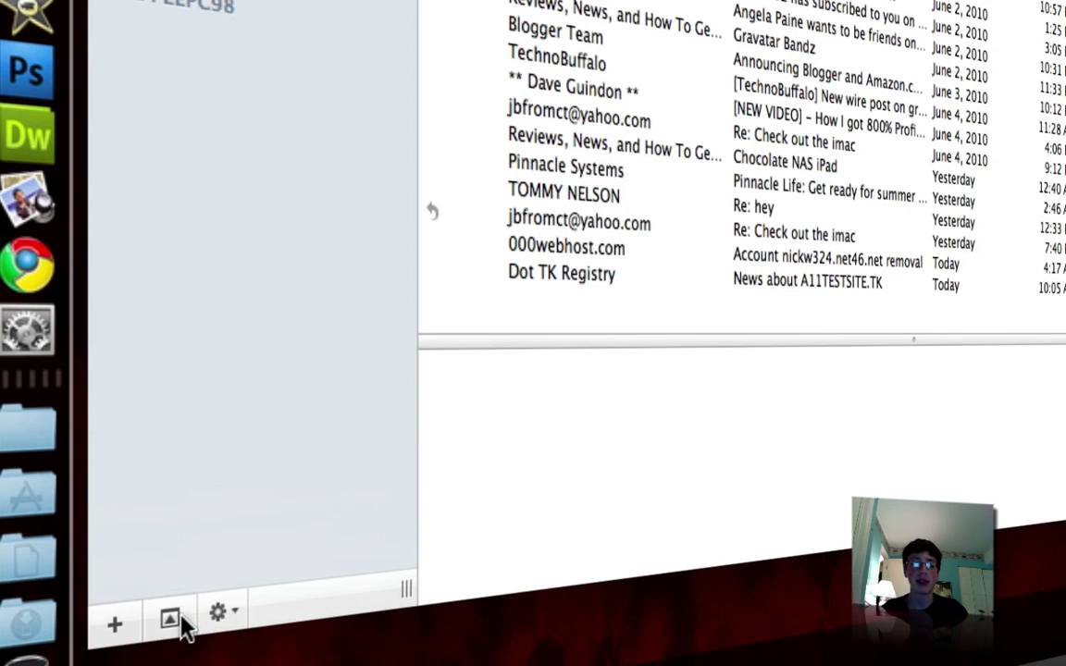
left_click(175, 620)
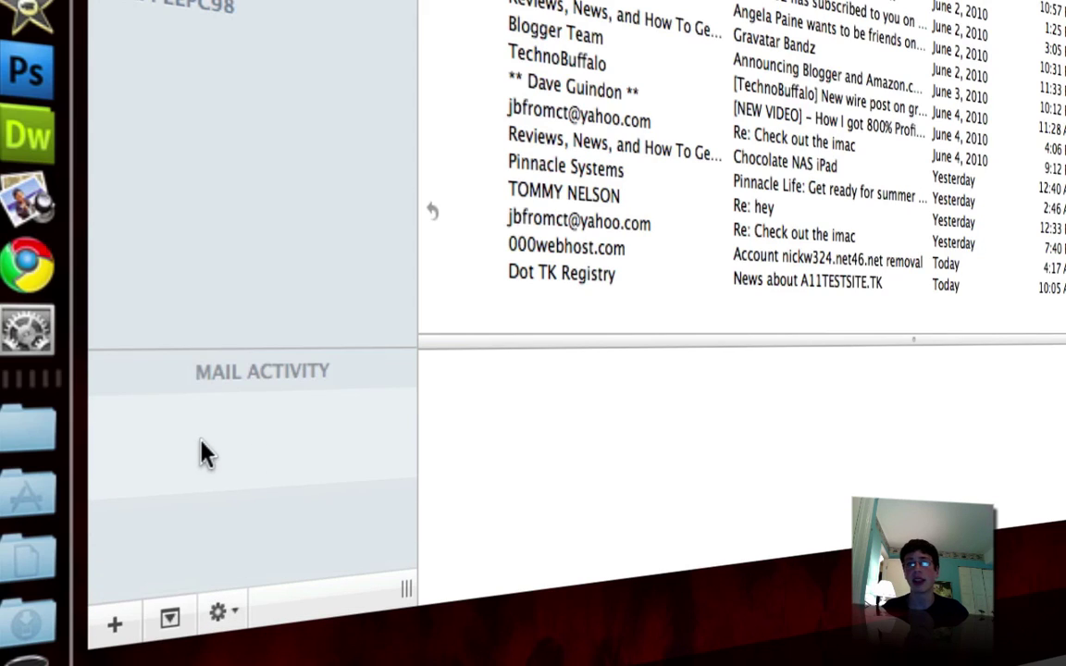
left_click(236, 612)
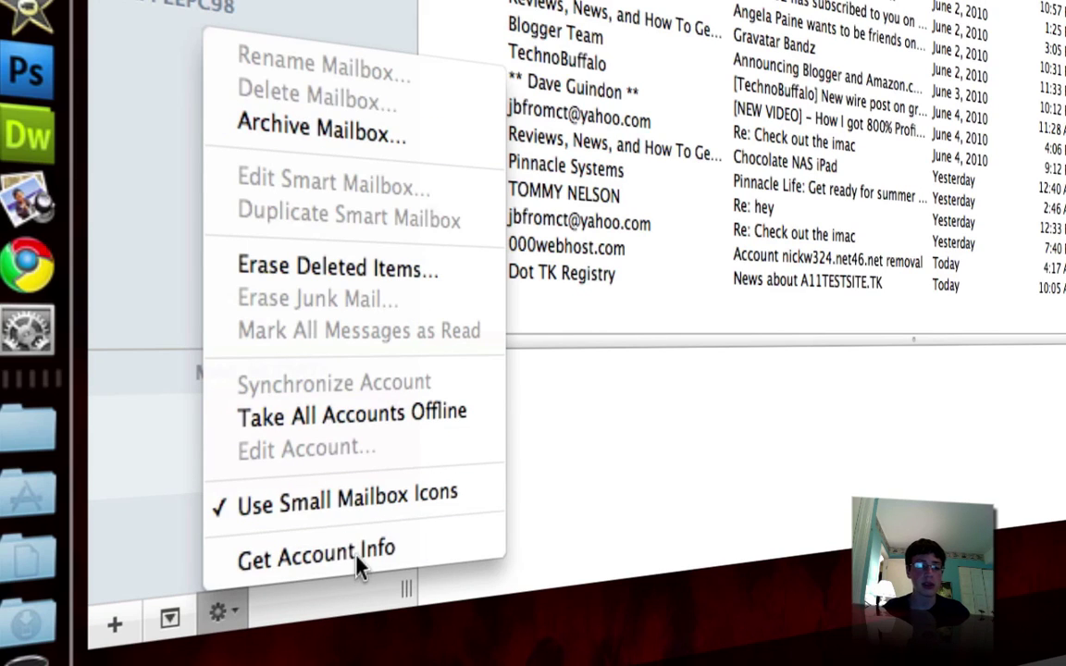
left_click(139, 162)
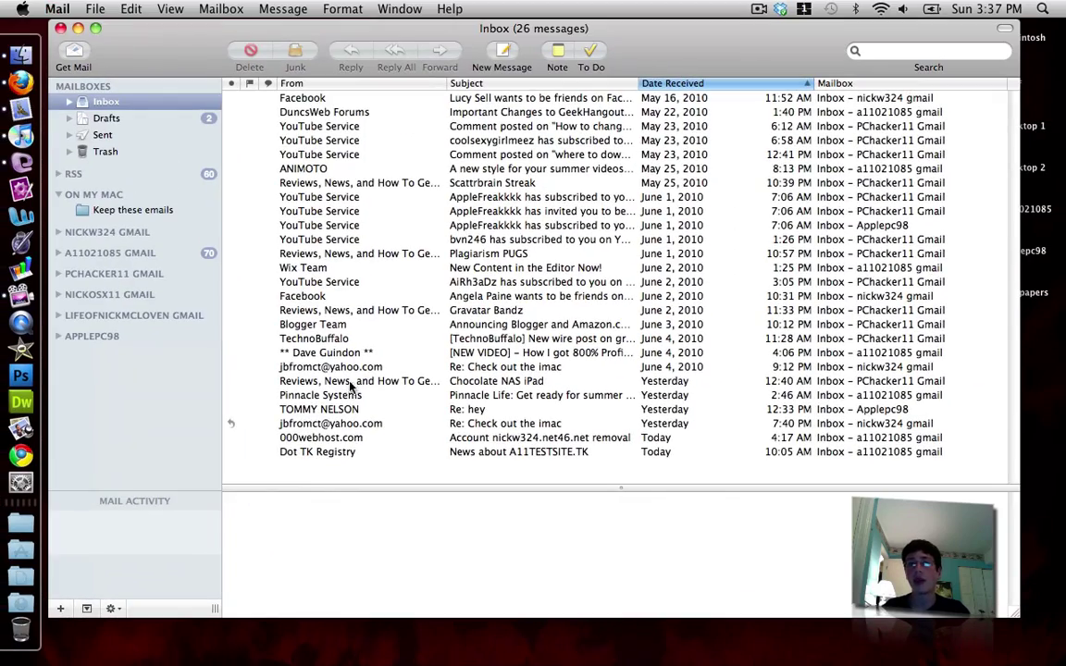
View the email account settings in Mail's preferences and close them
left_click(58, 9)
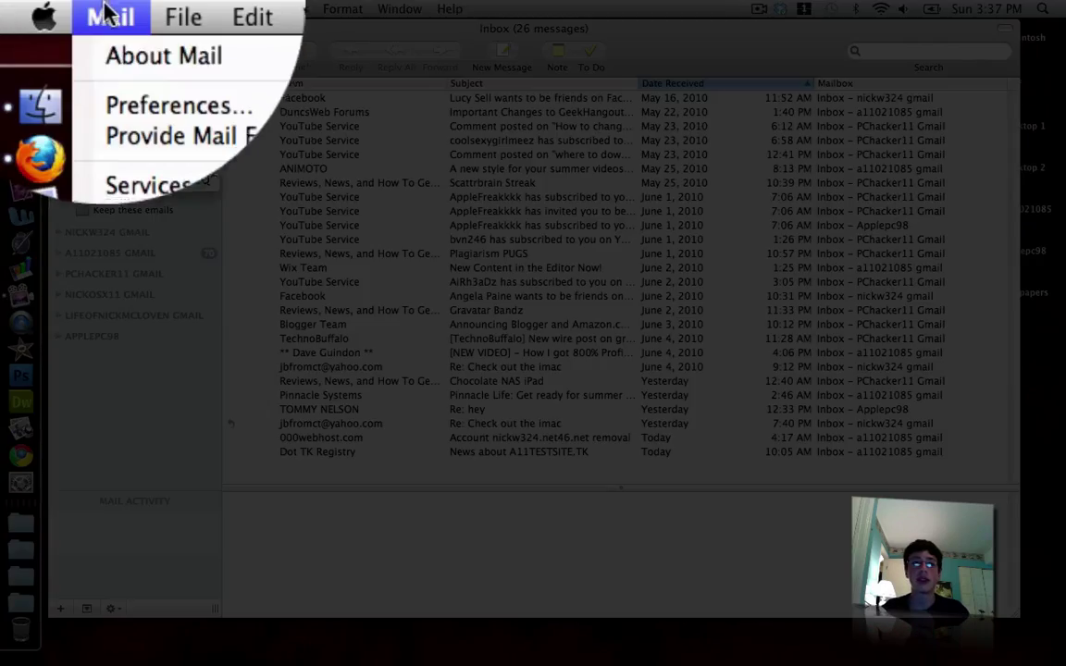
left_click(149, 108)
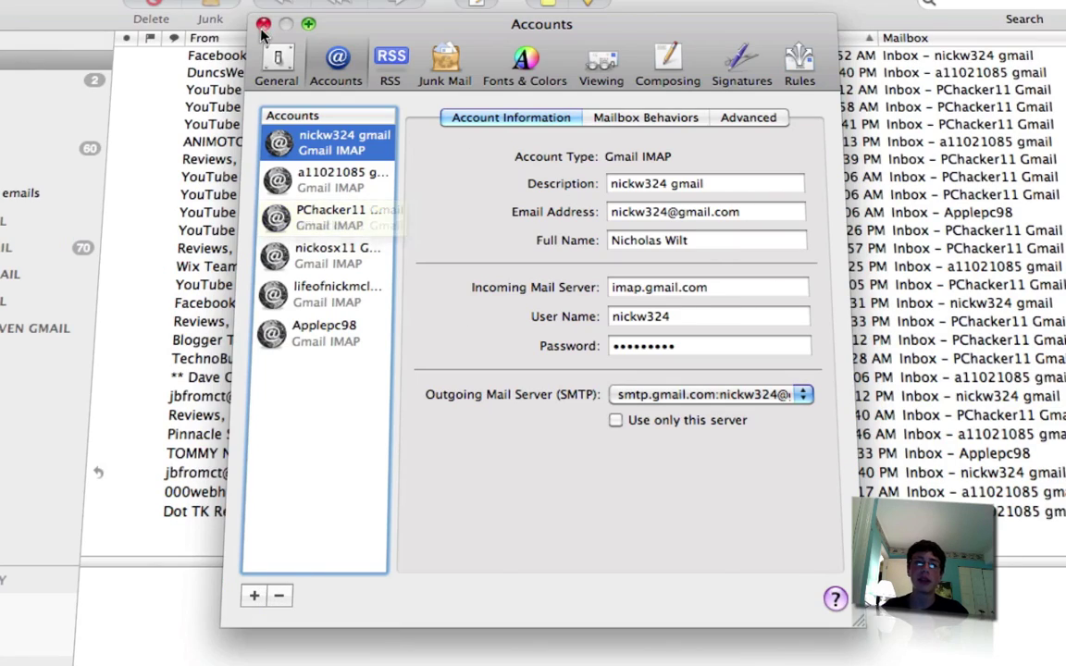
left_click(262, 23)
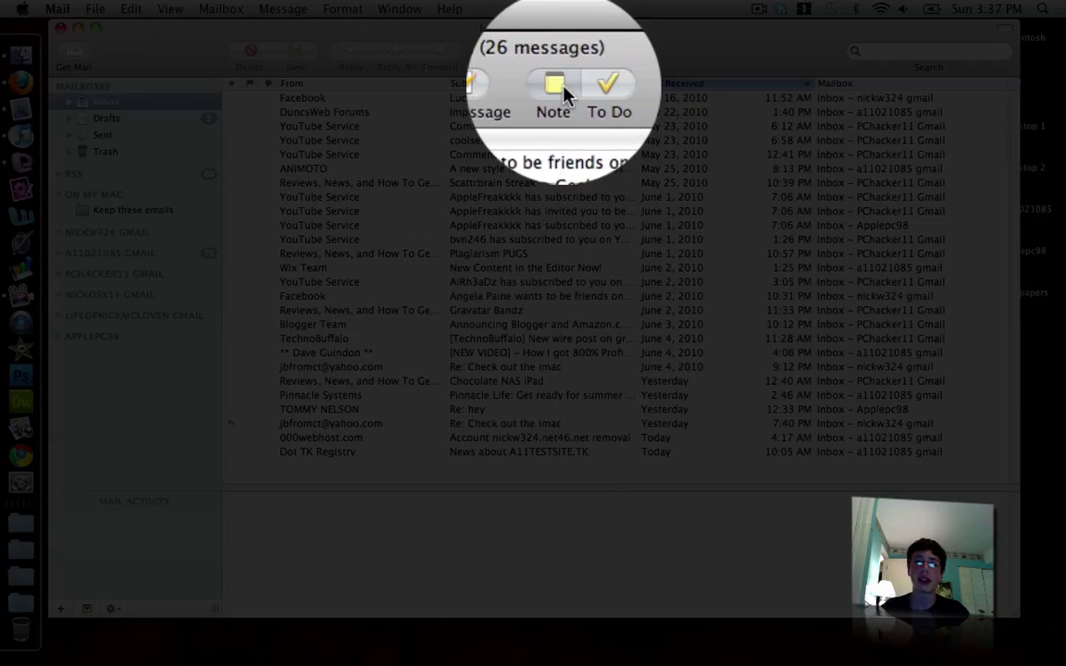
Start a new blank note
left_click(557, 54)
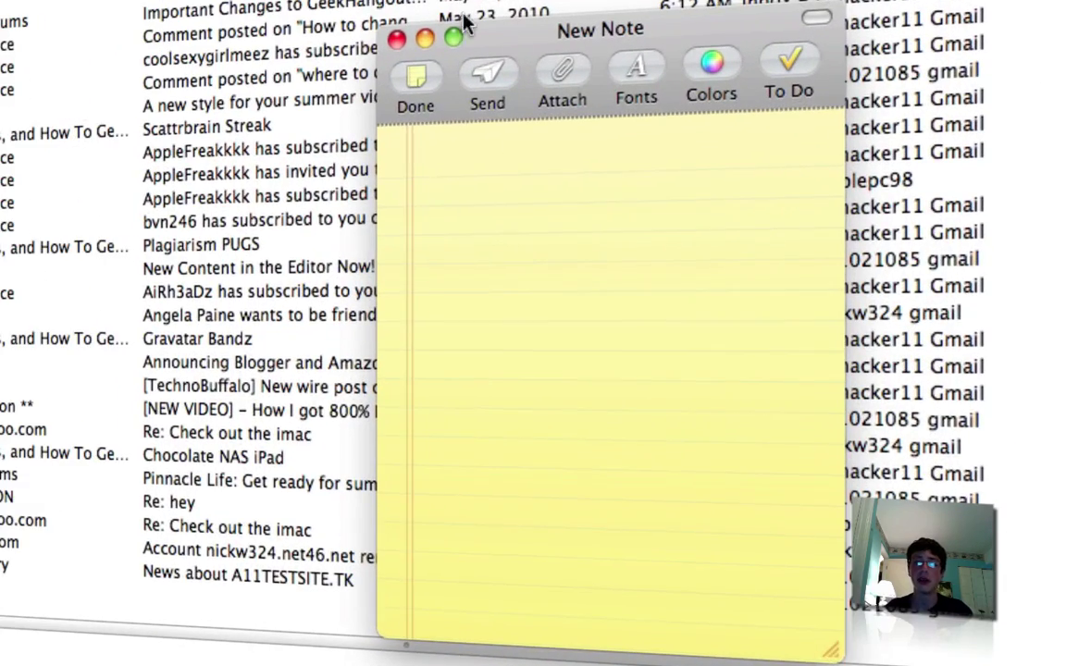
type("dfgfg")
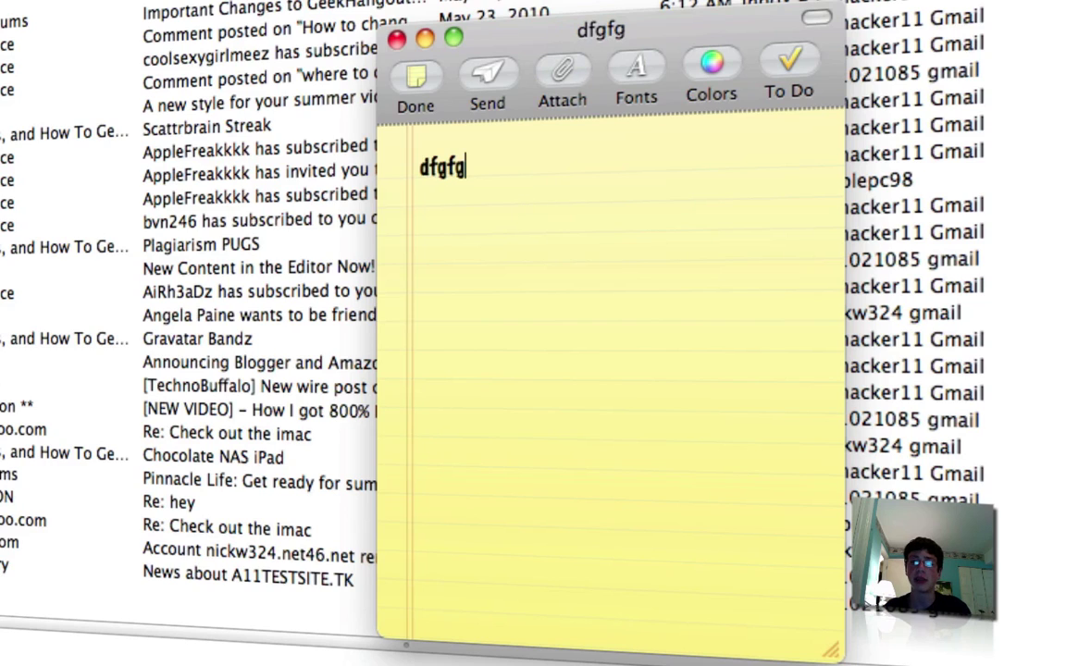
key("BackSpace")
key("BackSpace")
key("BackSpace")
key("BackSpace")
key("BackSpace")
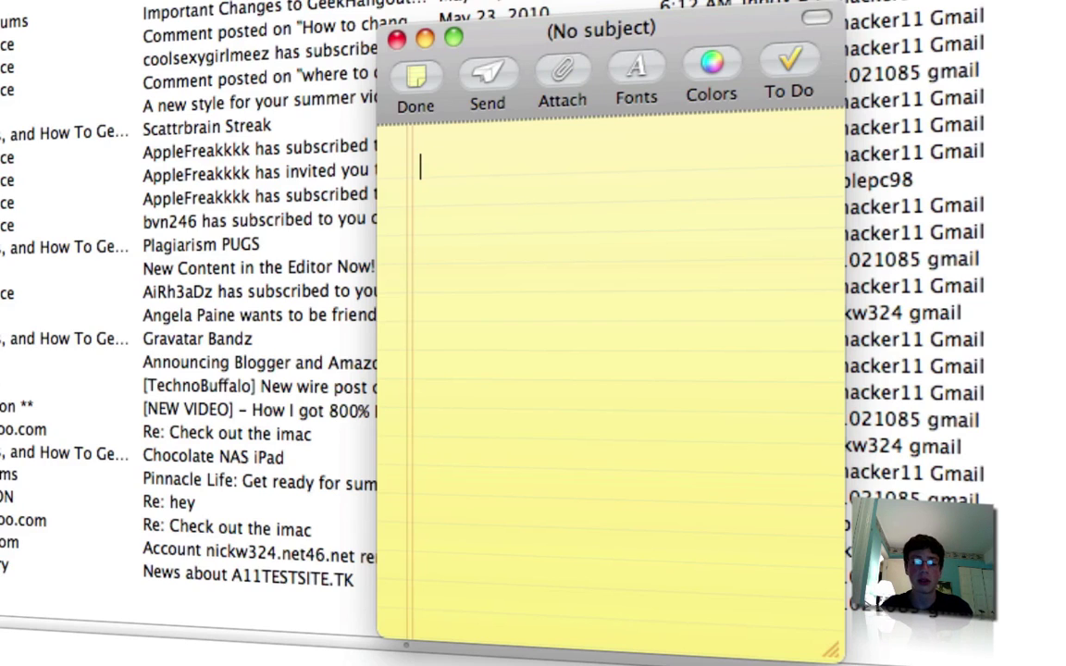
Write "Write that one email" in the new note and close the note window
type("Write")
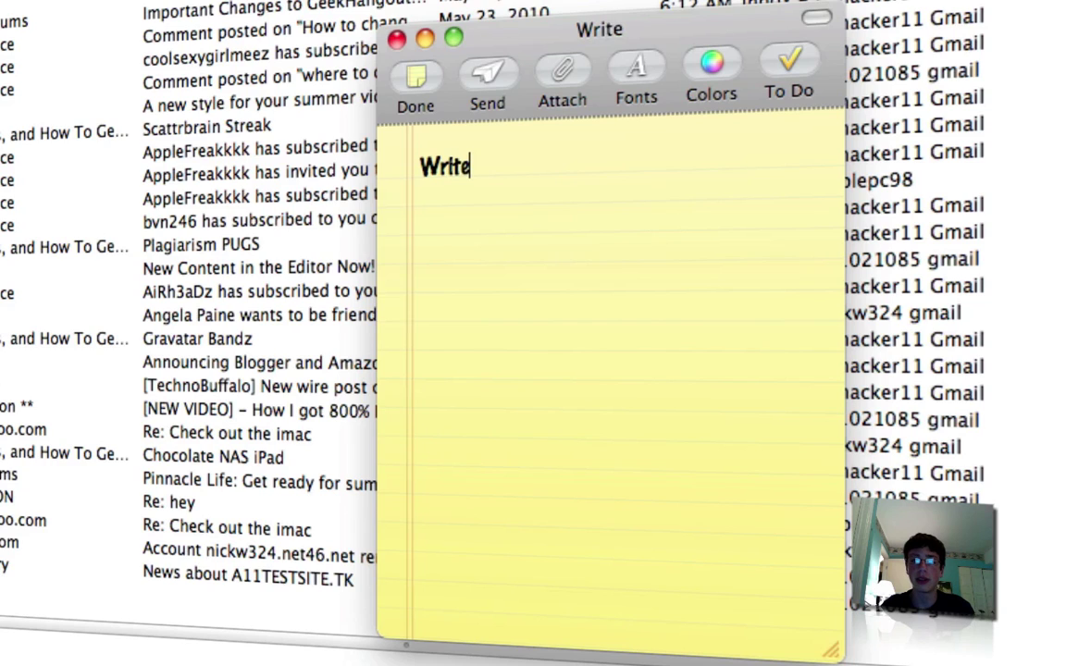
type(" that one email")
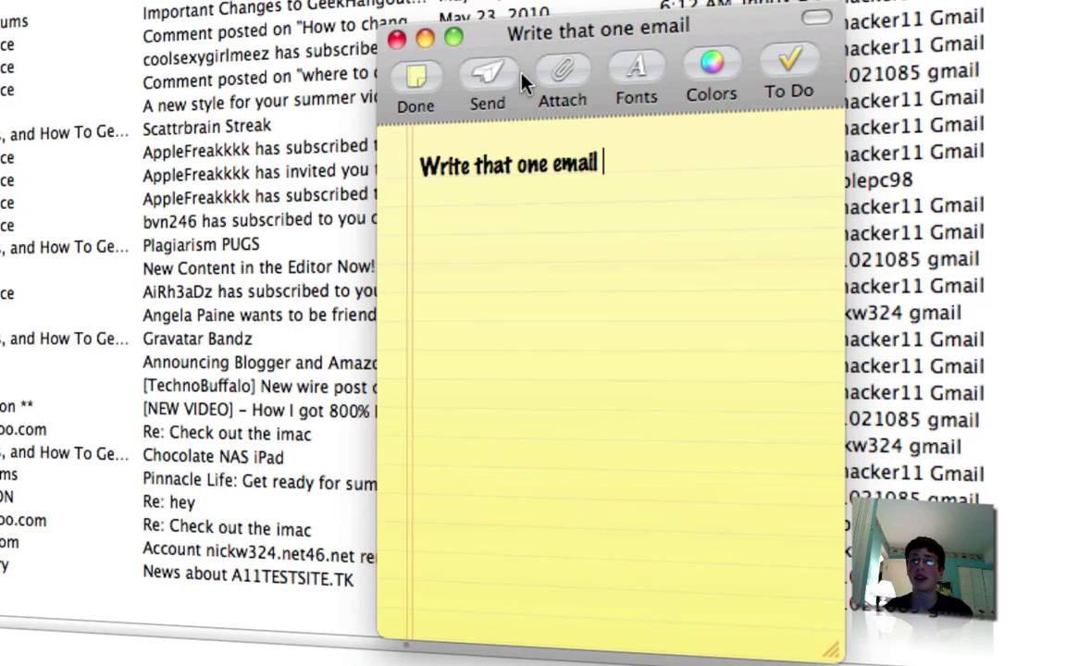
left_click(396, 39)
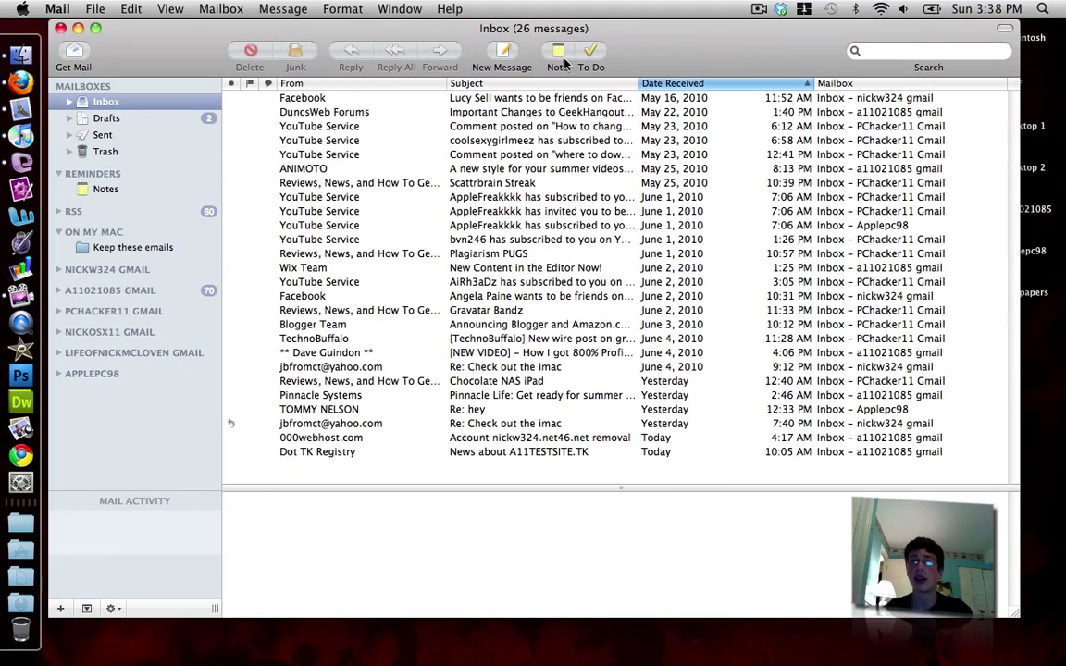
Add a new to-do item with its default title
left_click(588, 56)
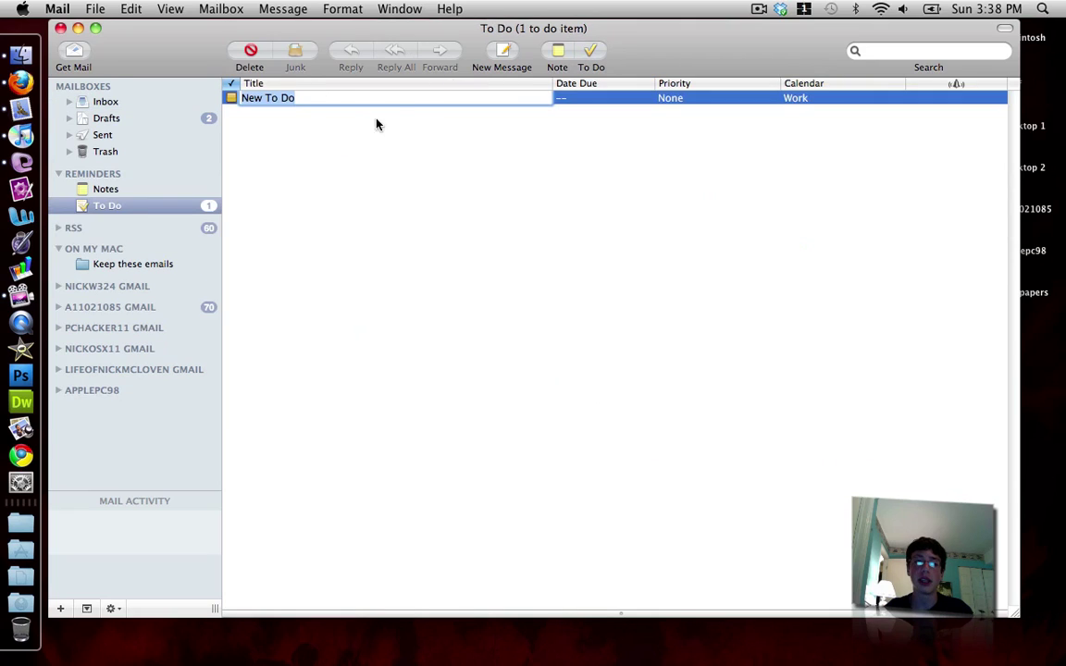
Permanently erase the deleted items for the Notes mailbox and check its remaining mailbox actions
left_click(98, 189)
right_click(97, 190)
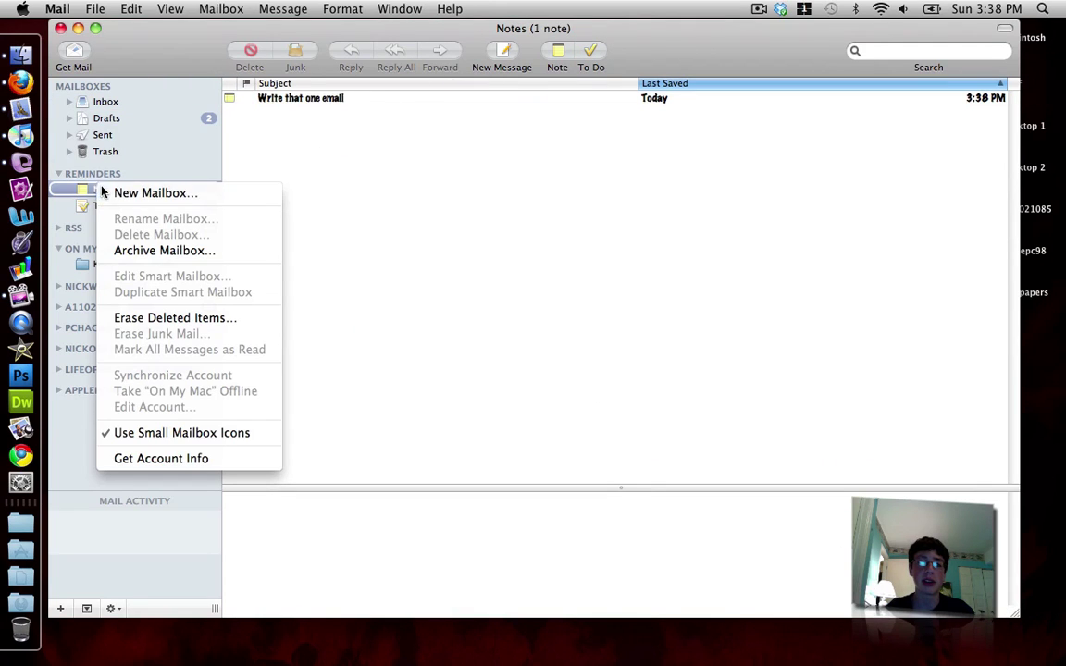
left_click(176, 317)
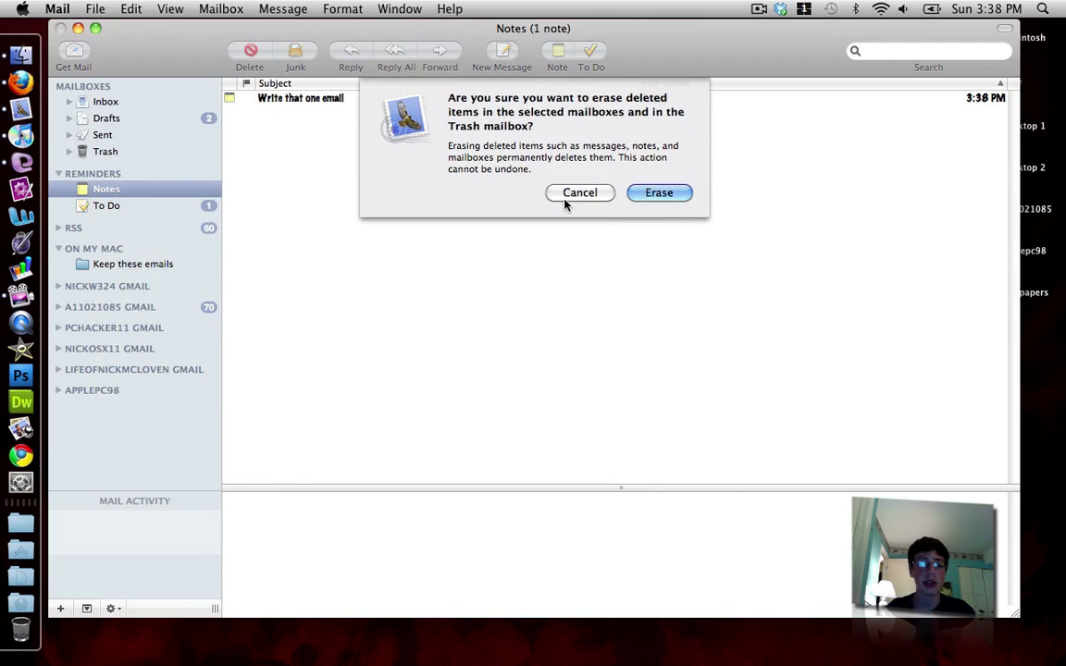
left_click(647, 193)
right_click(106, 190)
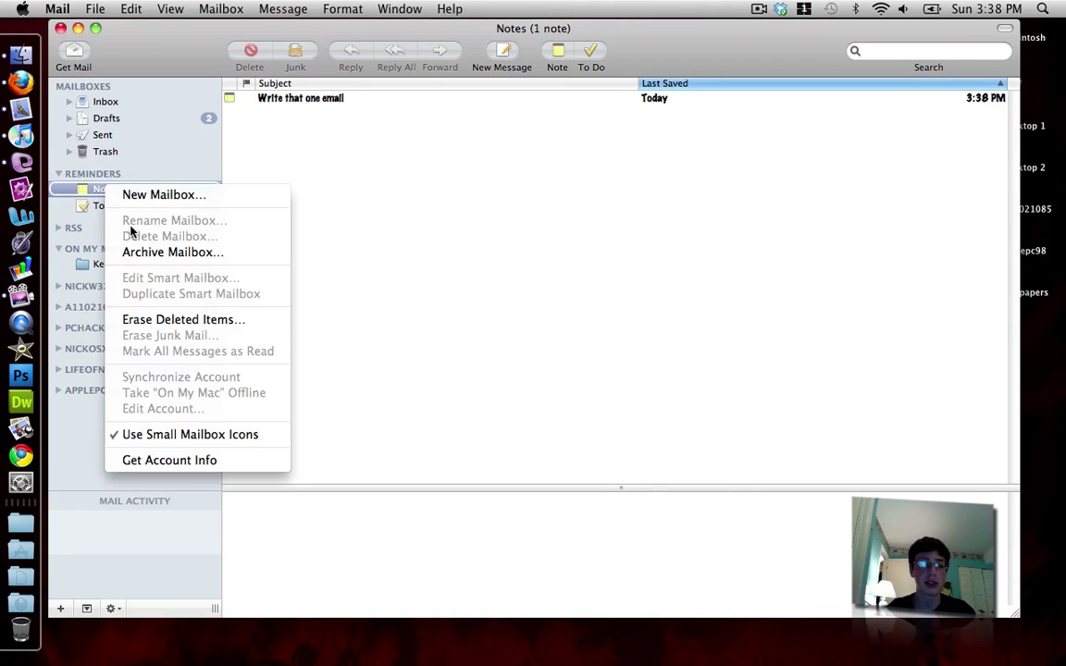
left_click(389, 271)
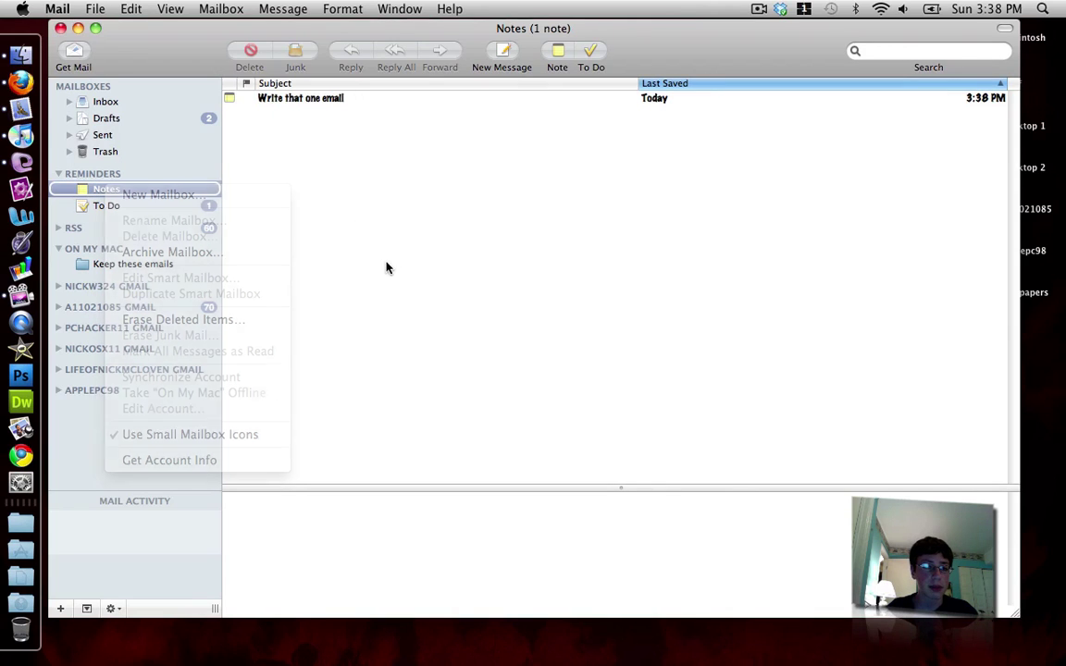
Delete the "Write that one email" note and open the To Do list
left_click(266, 99)
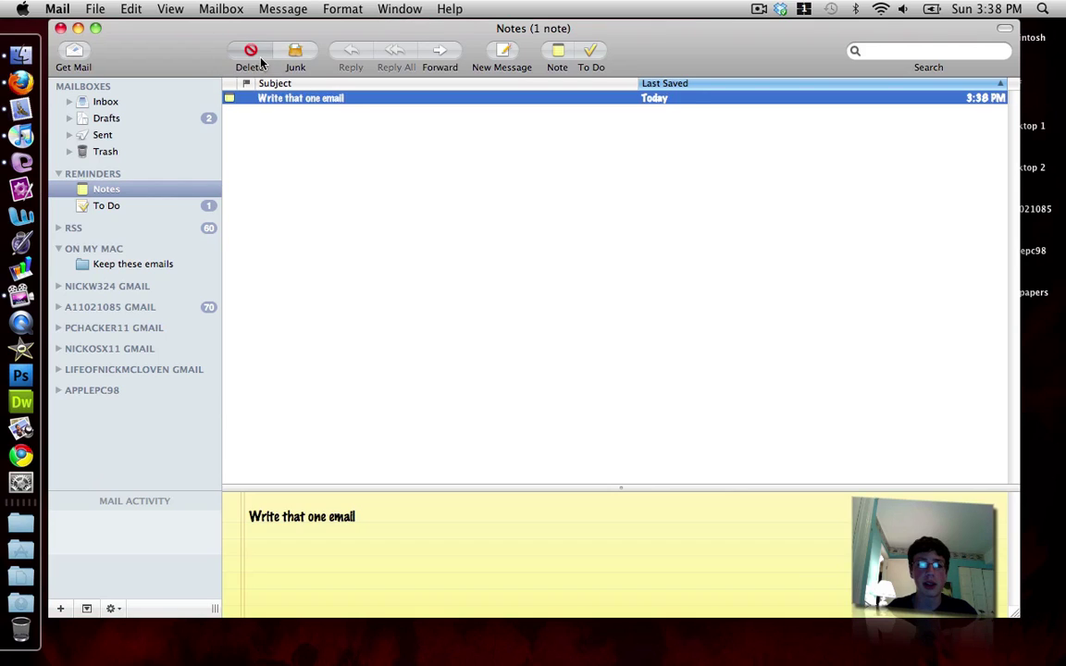
left_click(246, 53)
left_click(104, 206)
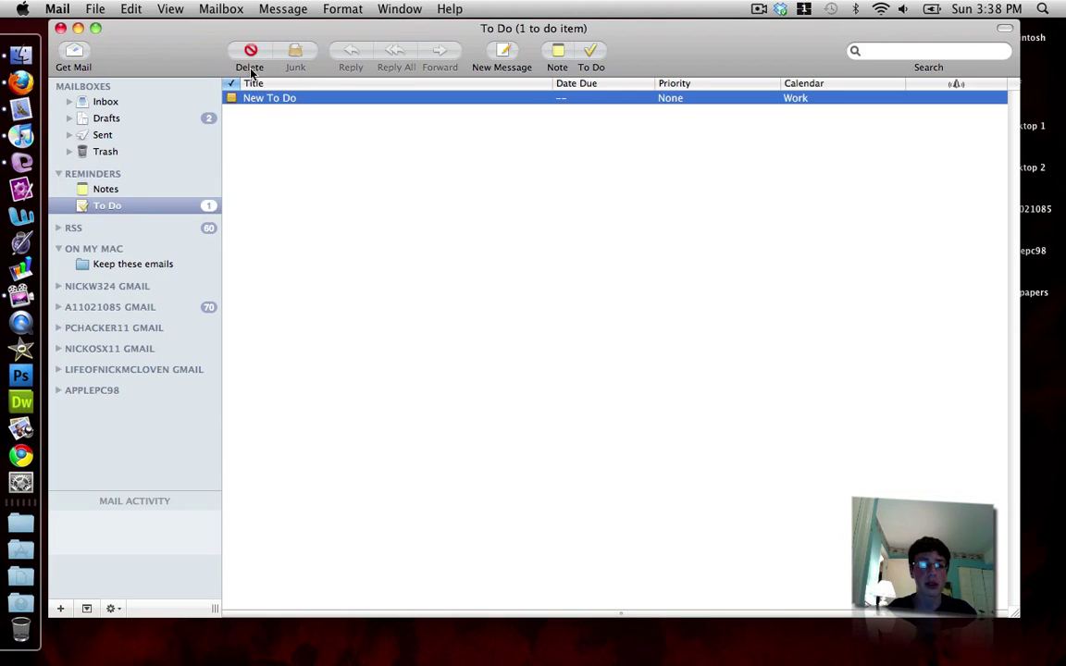
Delete the "New To Do" item and return to the Inbox with the Reminders group collapsed
left_click(250, 55)
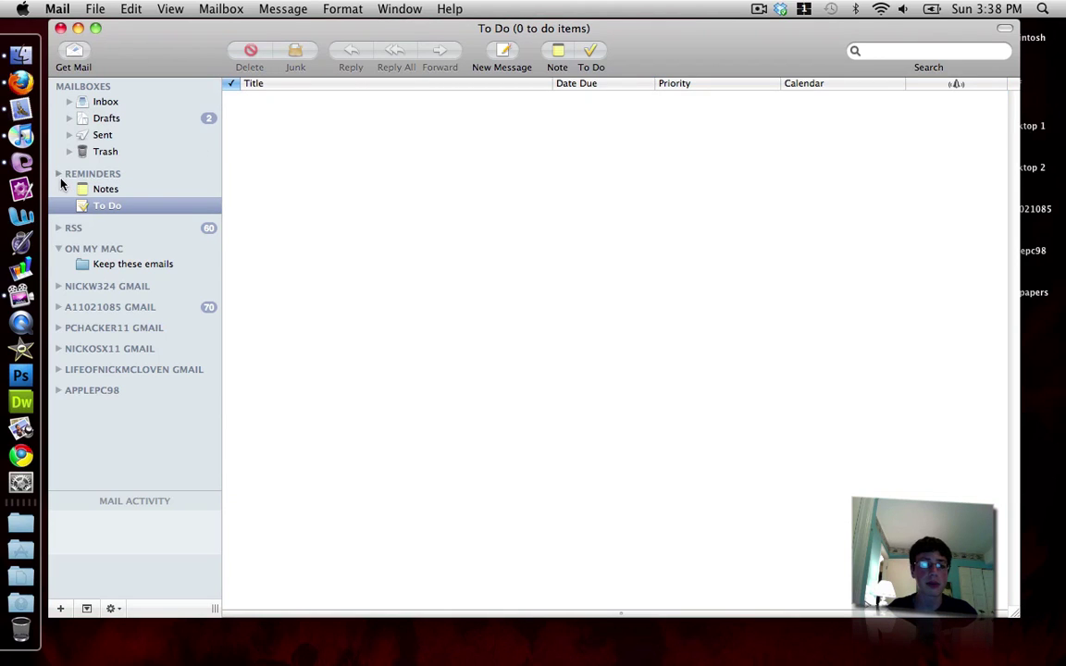
left_click(58, 174)
left_click(93, 100)
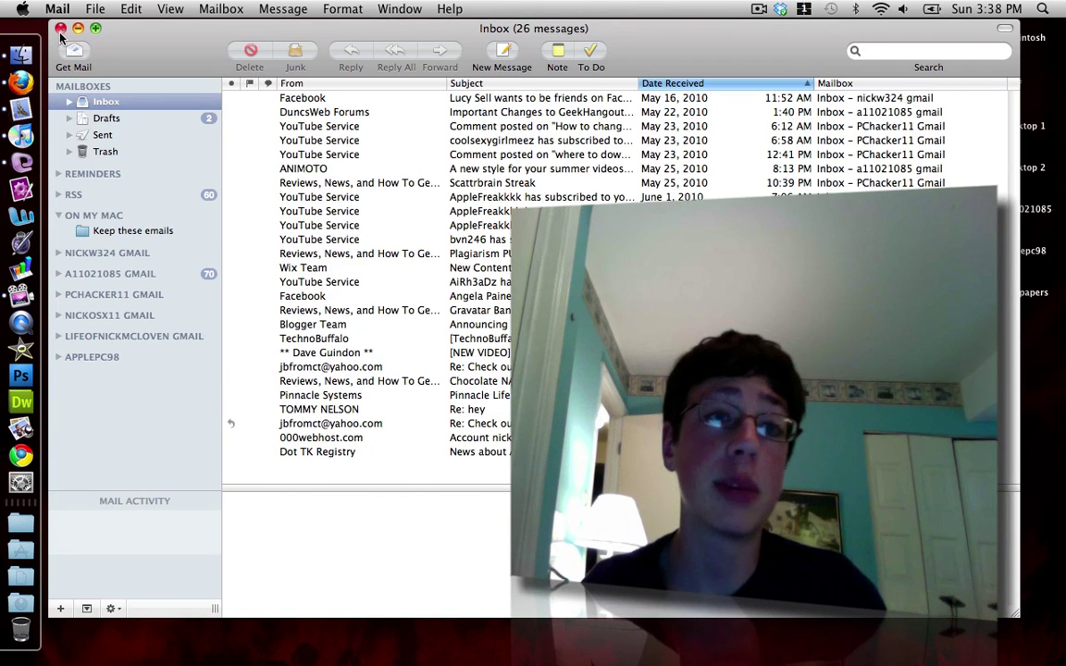
Close the mail window, switch to Microsoft Entourage and show the folder list of the second Gmail account
key("super+w")
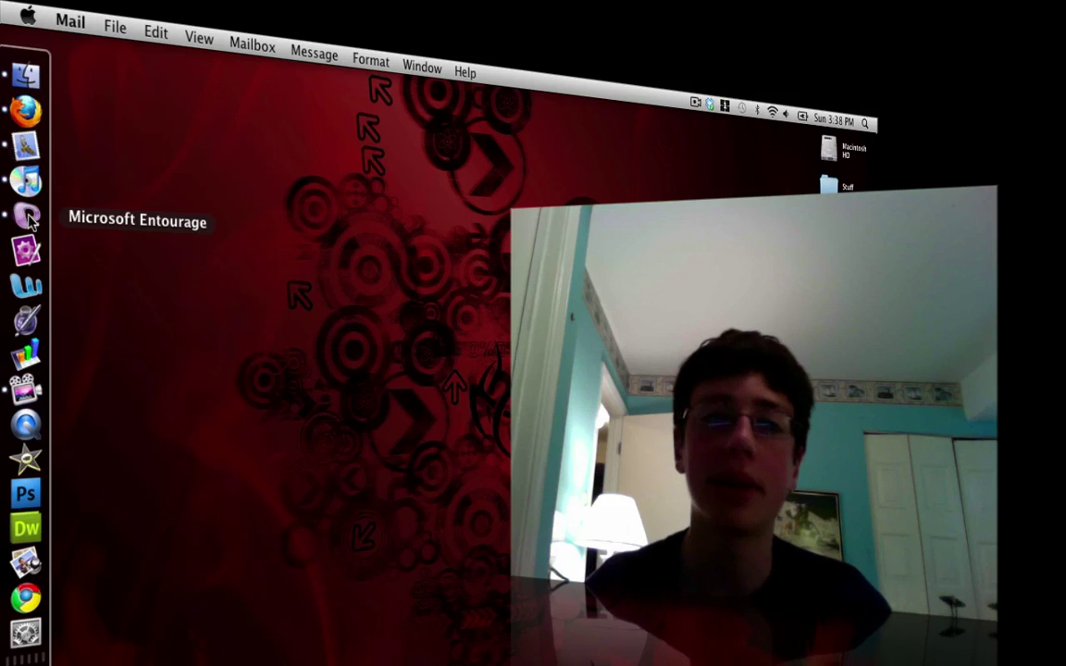
left_click(30, 222)
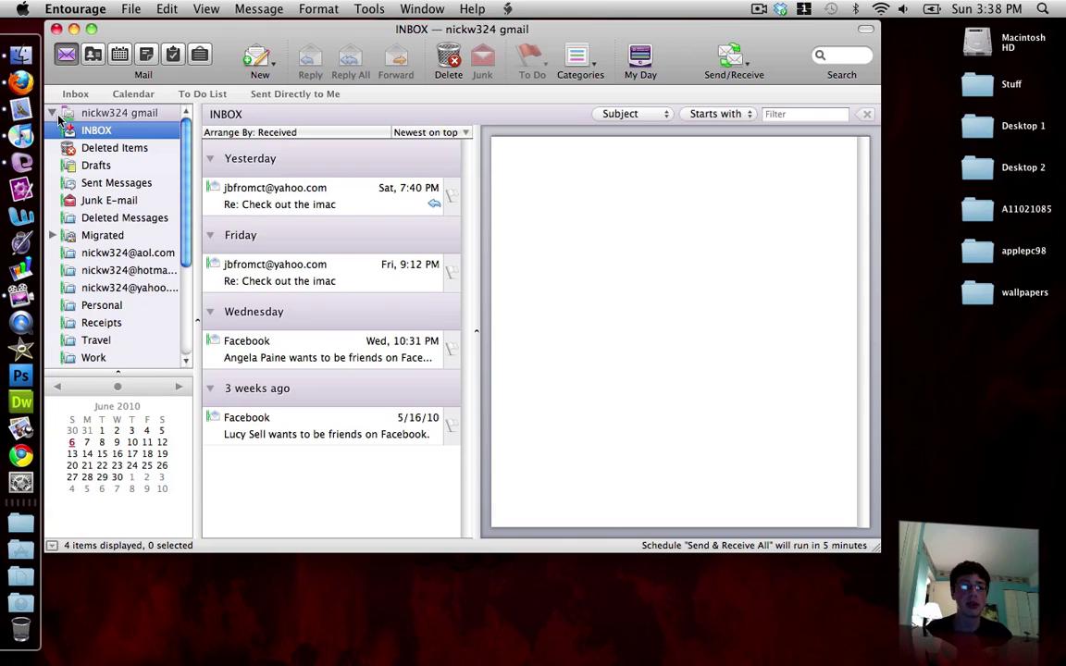
left_click(53, 113)
left_click(116, 132)
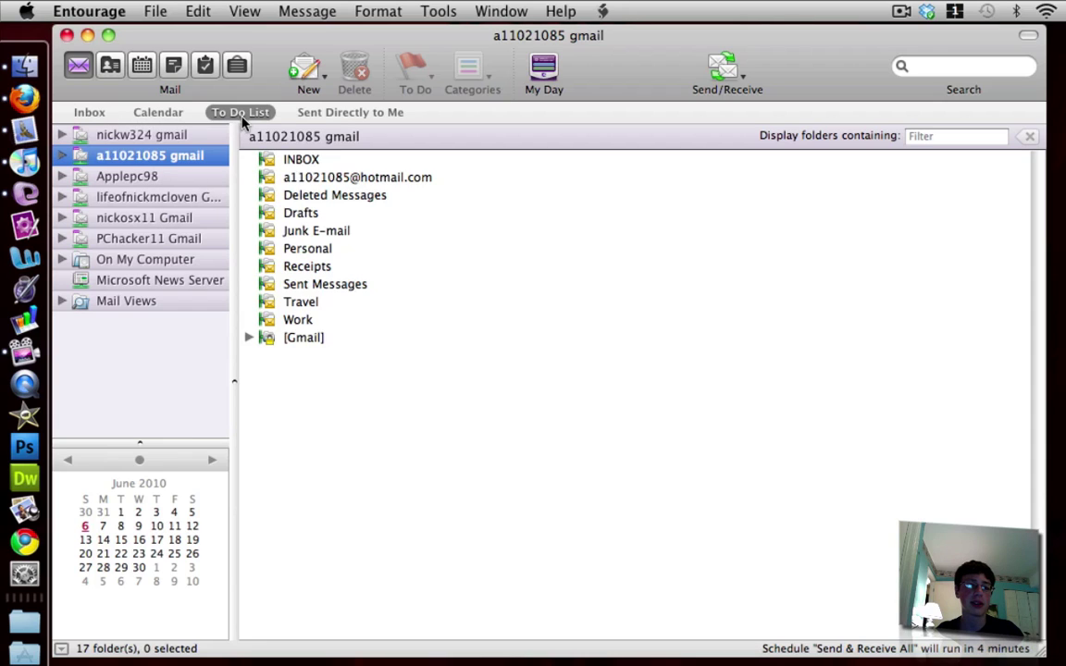
Check which item types can be newly created, such as mail messages, calendar events, tasks and notes
left_click(312, 118)
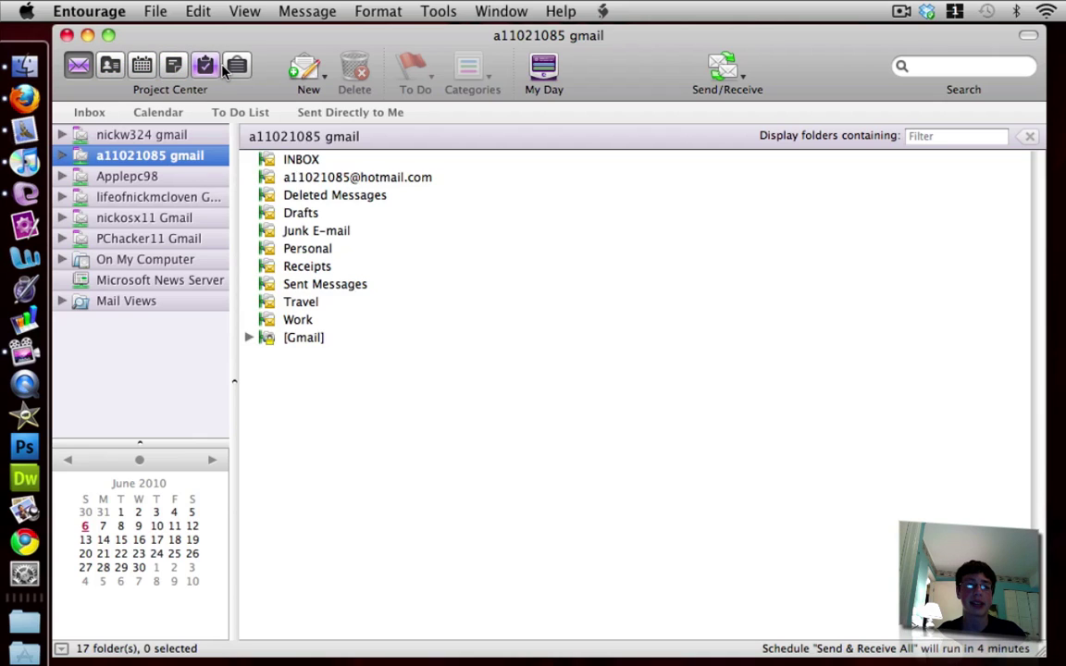
left_click(326, 77)
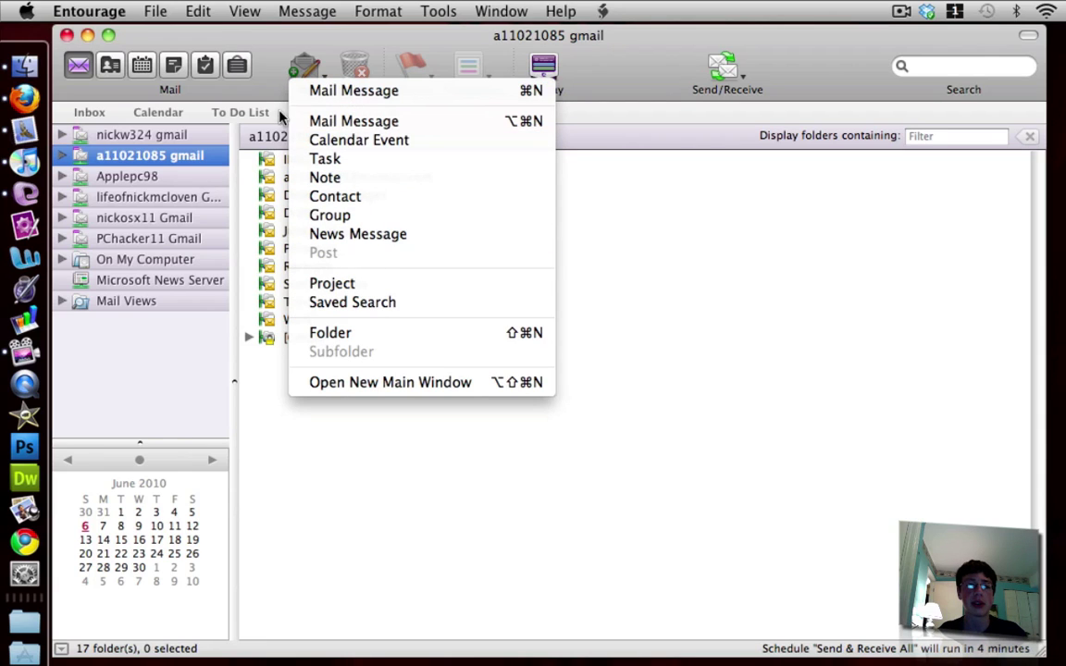
left_click(310, 100)
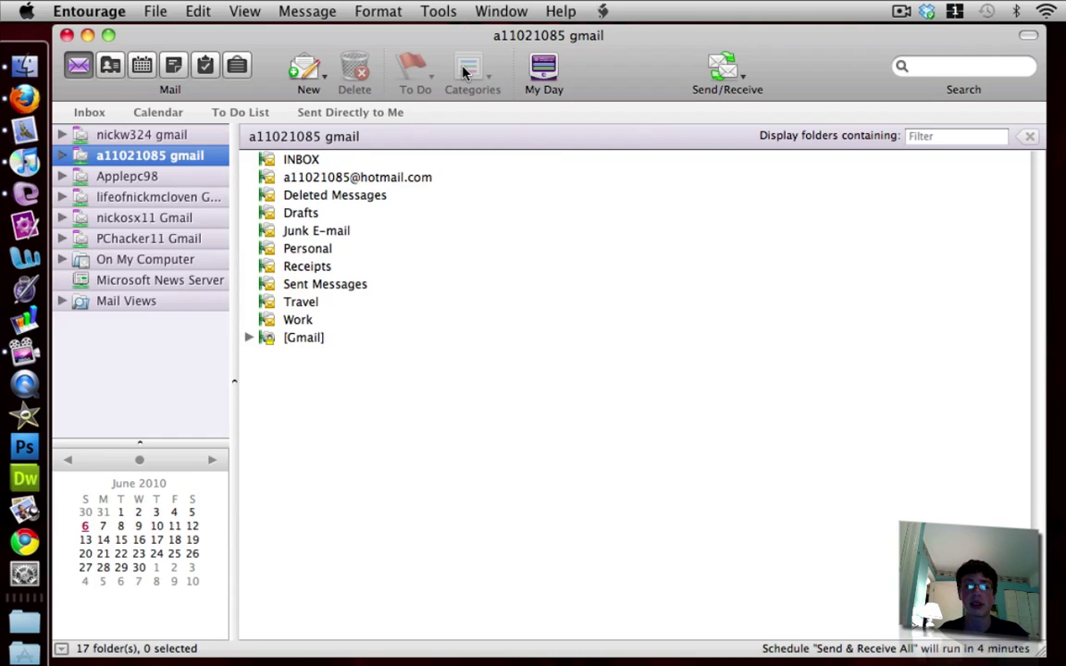
Launch My Day from Entourage and quit it again
left_click(553, 67)
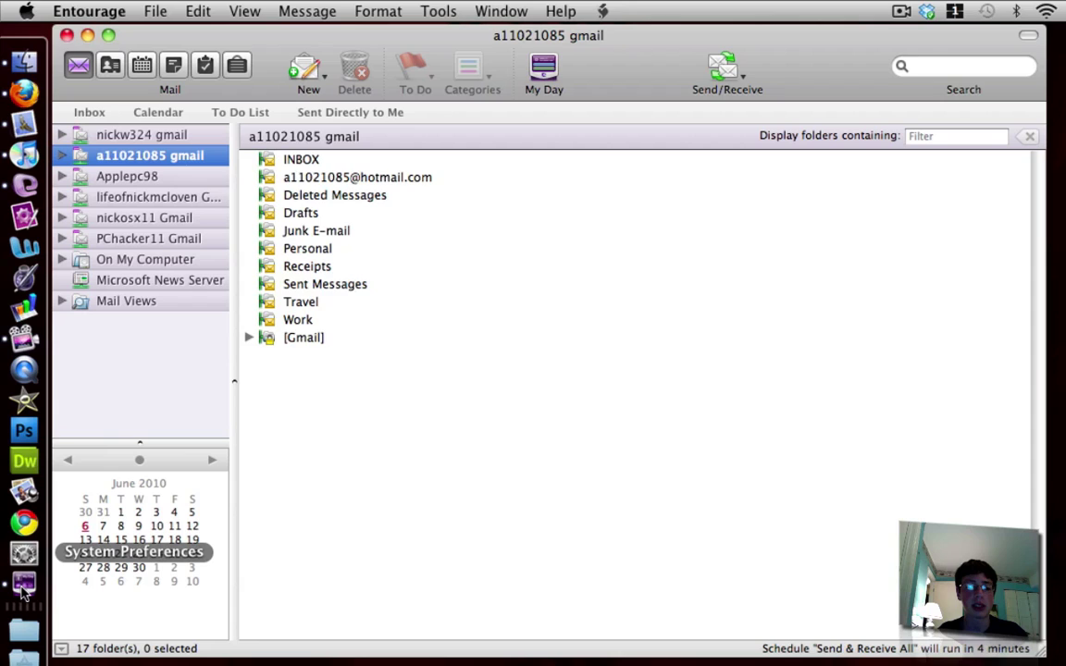
right_click(24, 552)
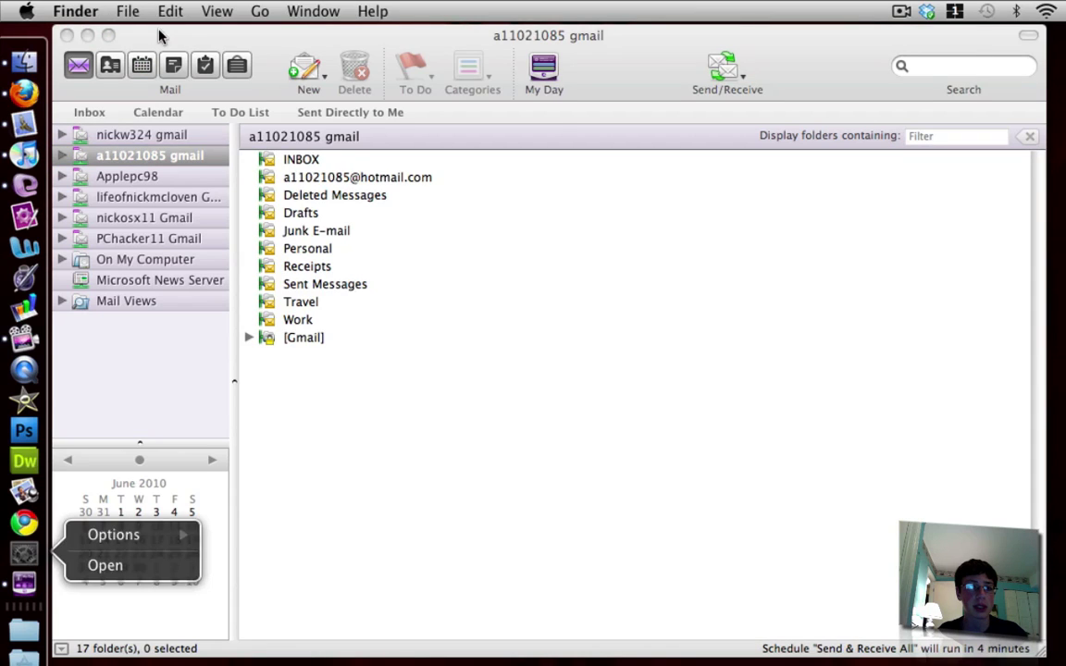
left_click(158, 35)
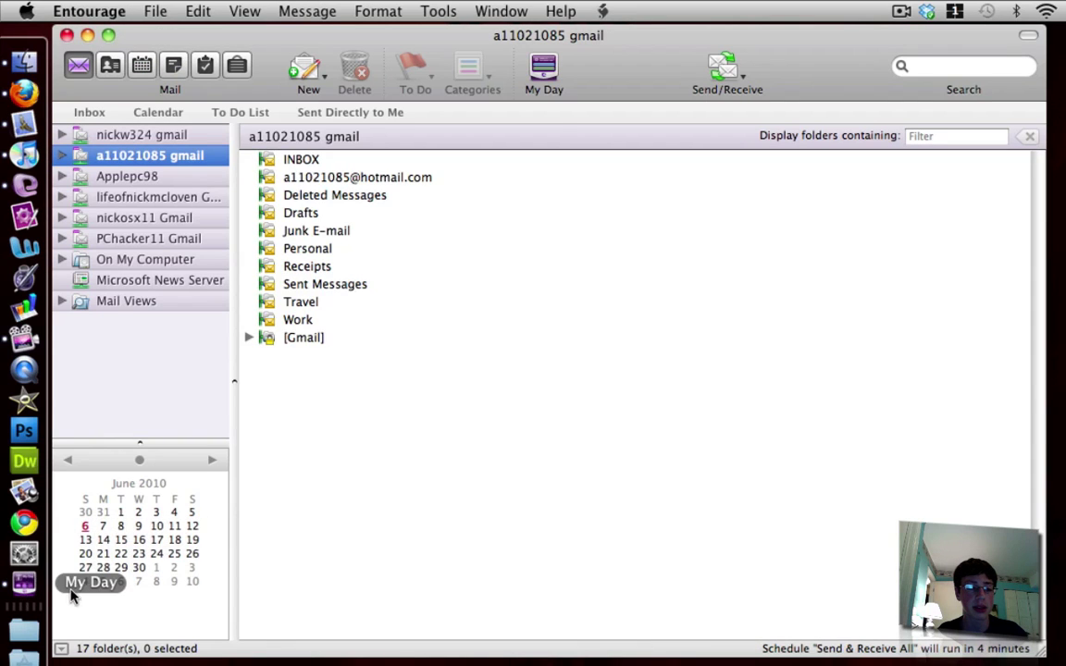
right_click(24, 582)
left_click(98, 594)
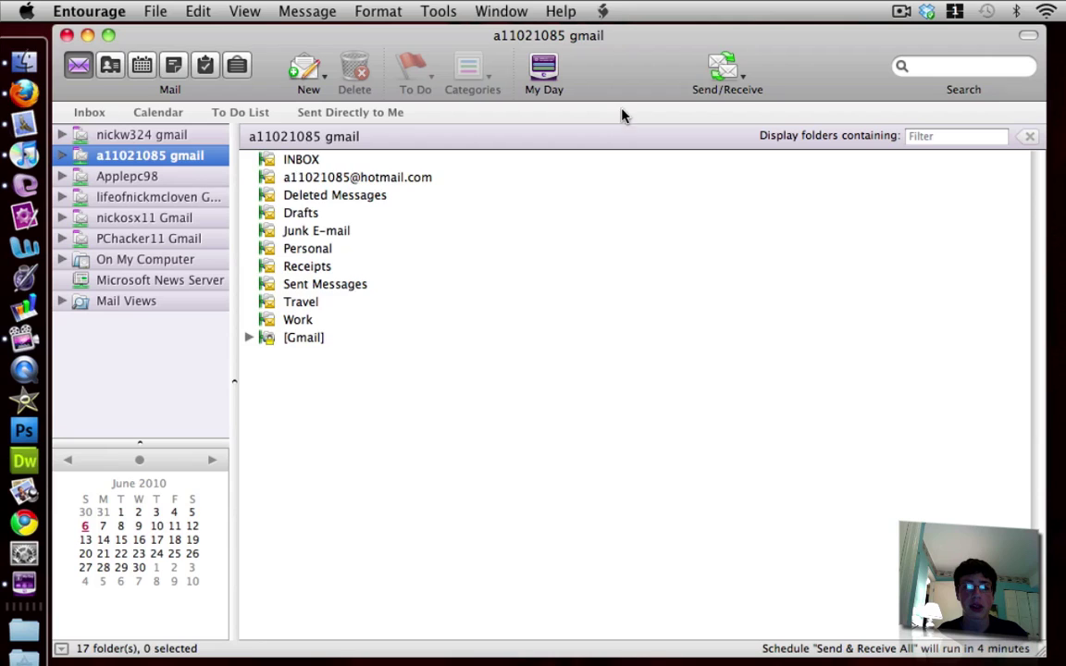
Send and receive mail for all accounts and open the INBOX of the second Gmail account
left_click(746, 69)
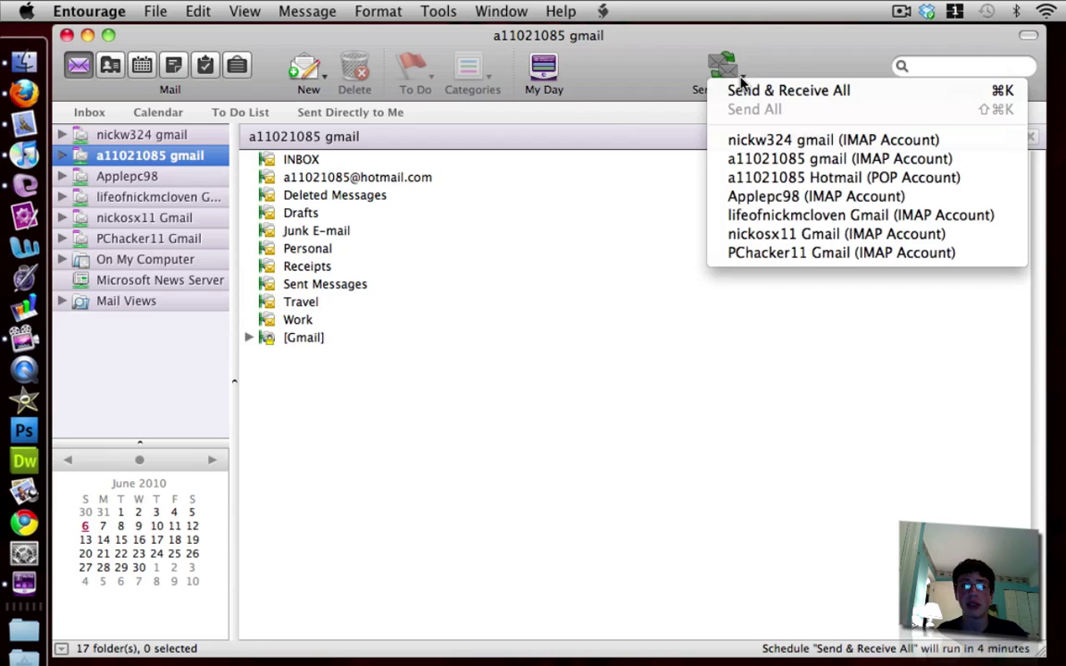
left_click(777, 88)
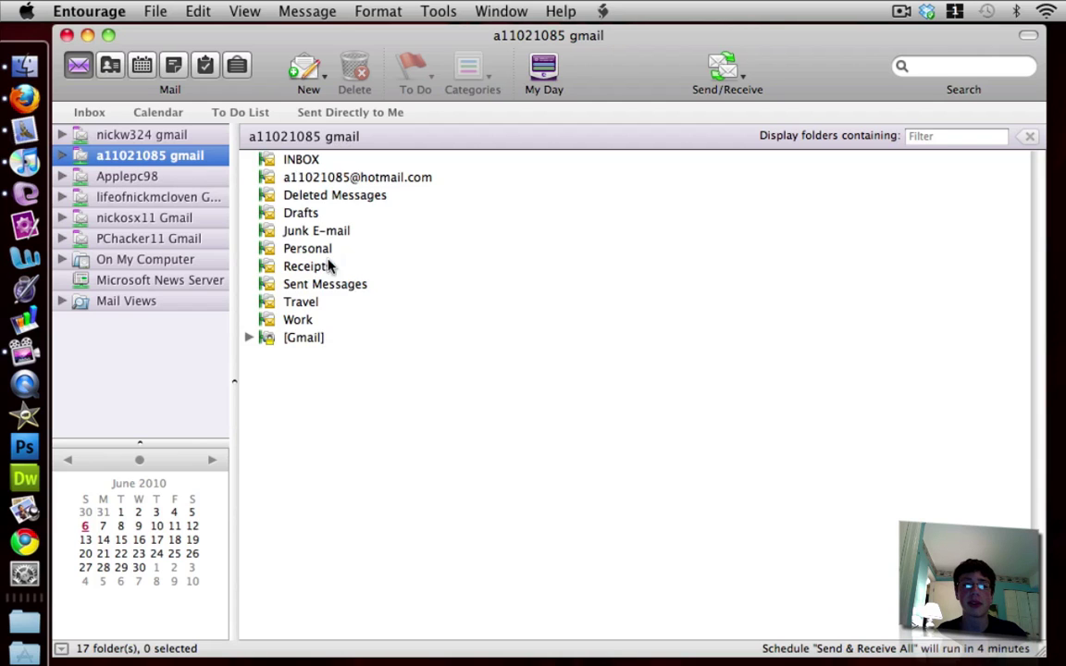
double_click(300, 158)
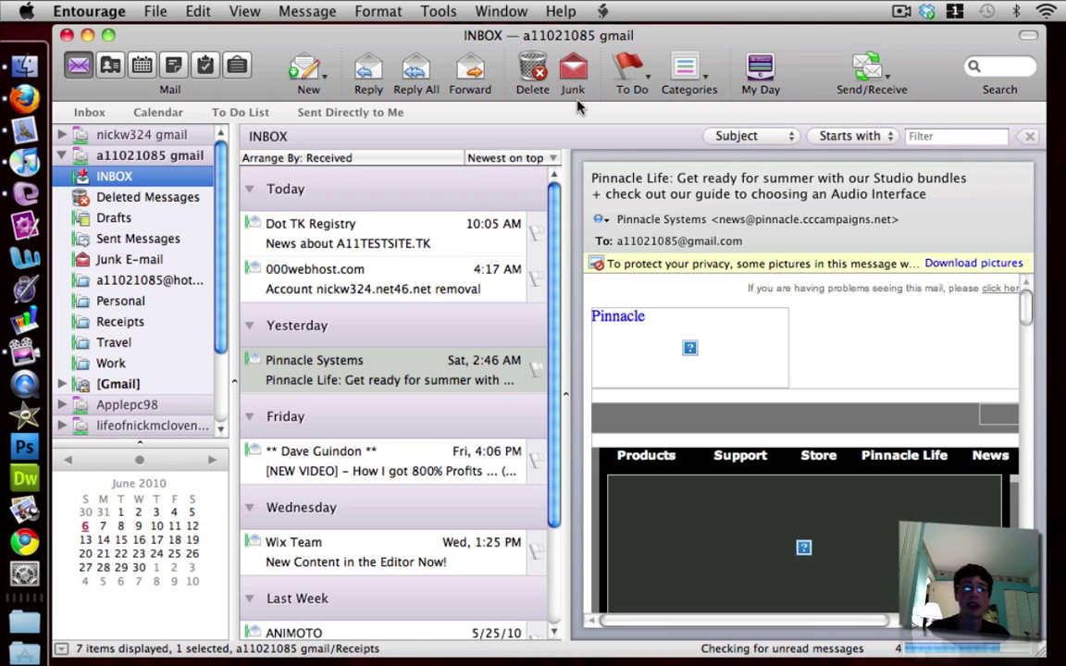
Select the "News about A11TESTSITE.TK" message and read through its text in the preview
left_click(431, 236)
scroll(652, 269, "down", 5)
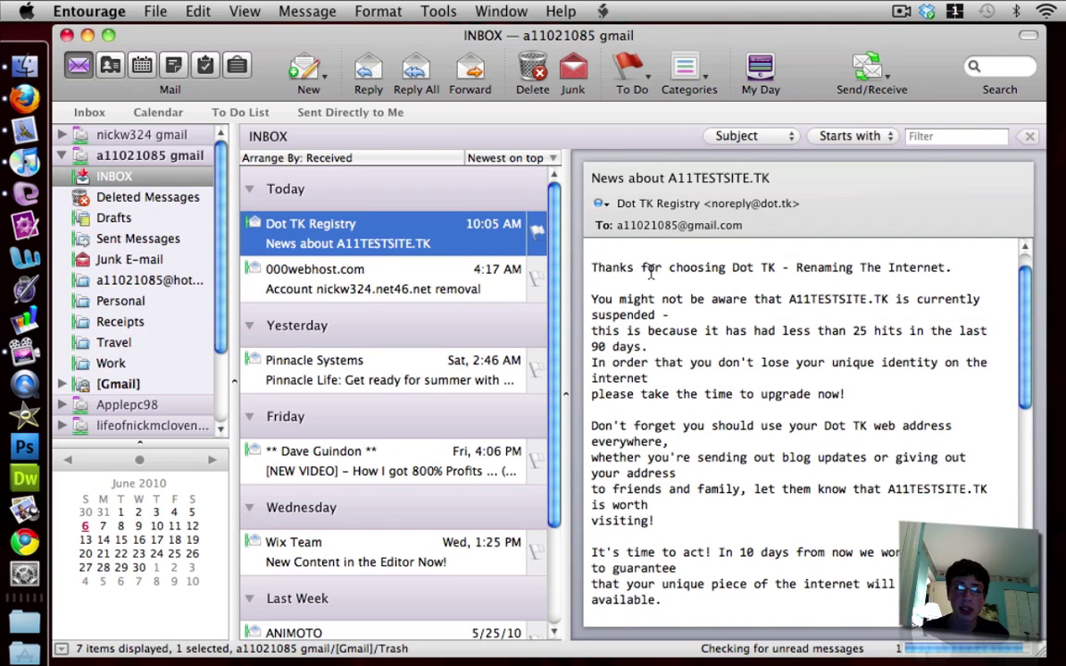
scroll(662, 262, "up", 5)
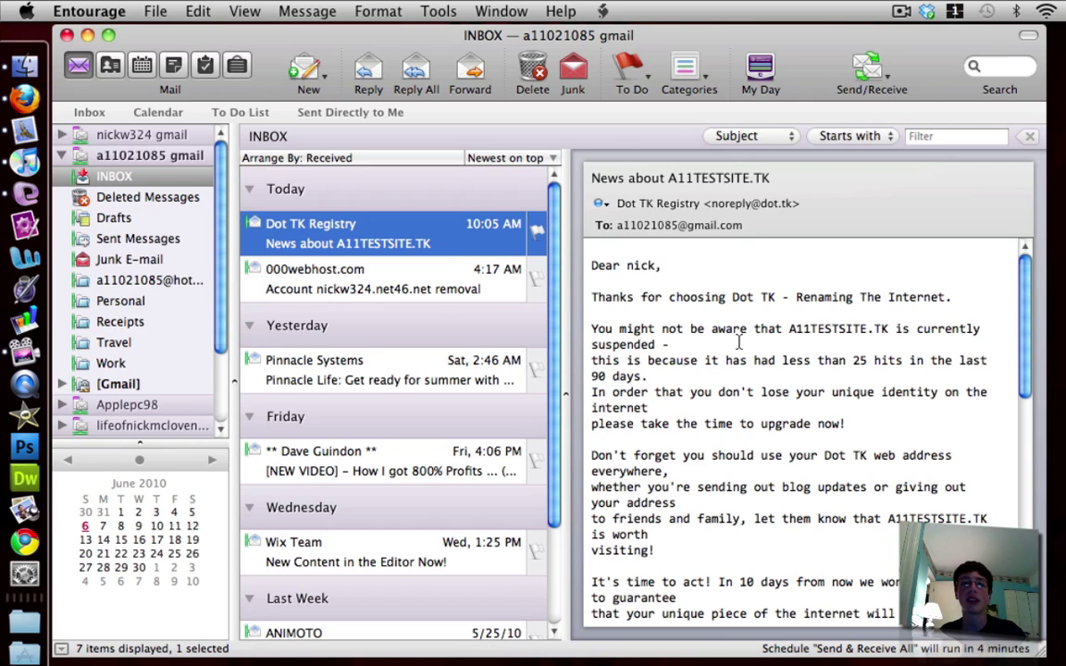
scroll(700, 331, "down", 10)
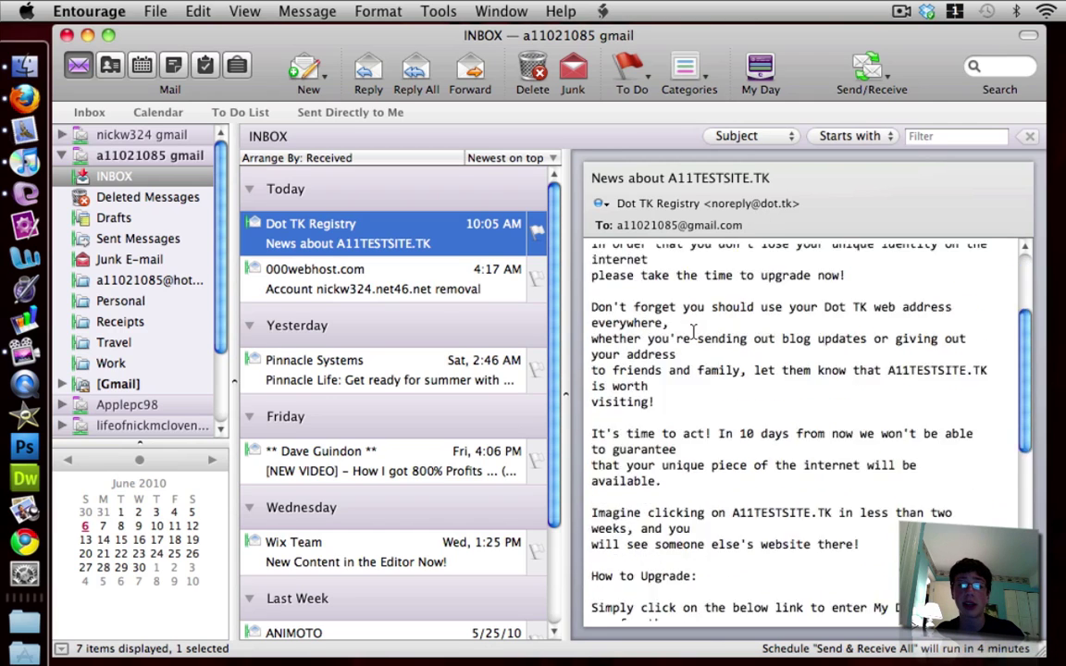
scroll(698, 405, "up", 10)
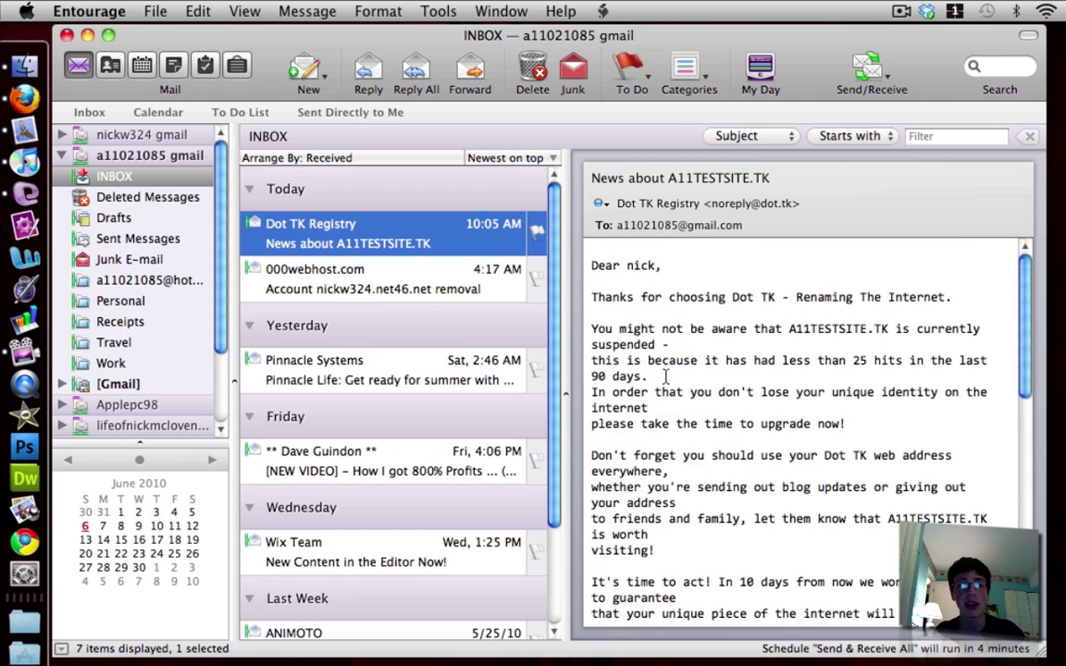
Open the "News about A11TESTSITE.TK" message in its own window, read its text and return to the inbox
double_click(364, 223)
scroll(409, 255, "down", 3)
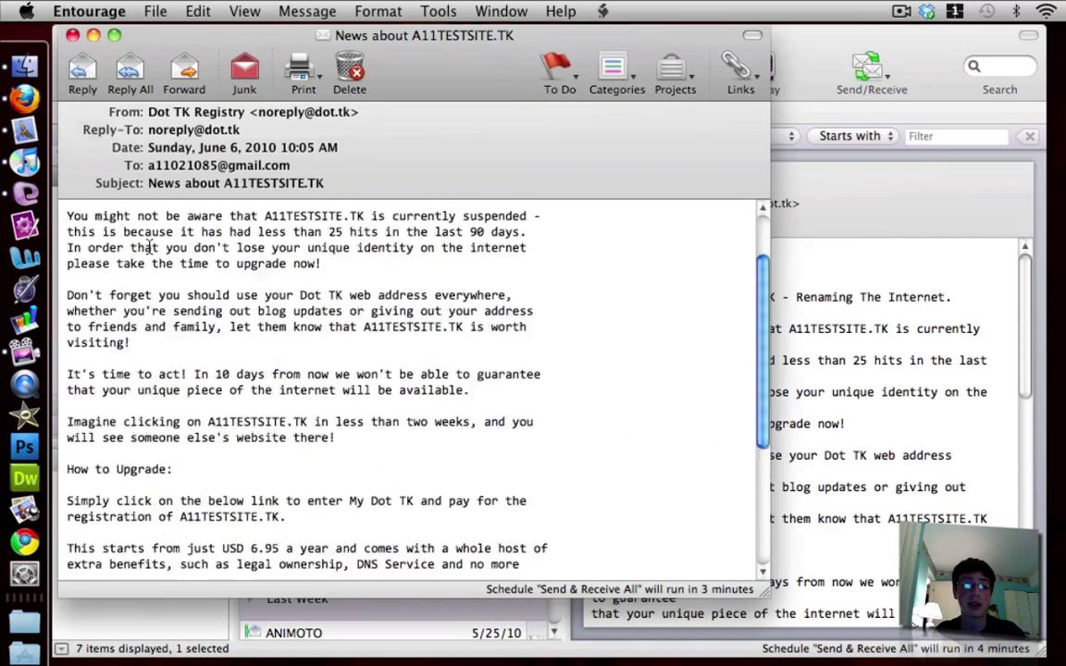
left_click(72, 35)
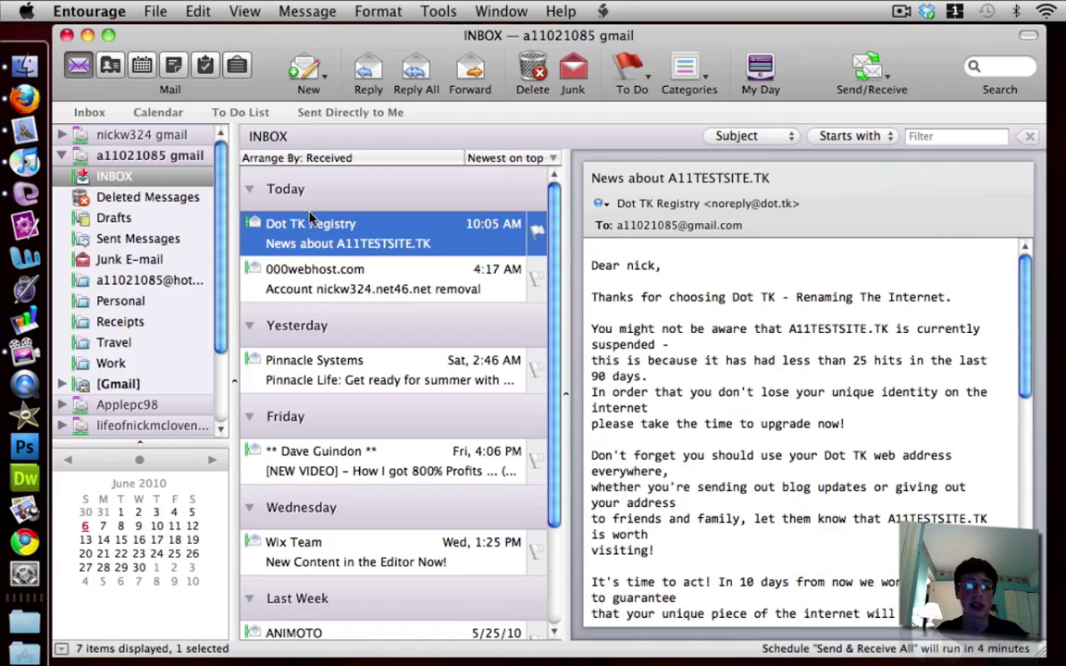
scroll(657, 311, "down", 10)
scroll(657, 310, "up", 10)
Bring the separate "News about A11TESTSITE.TK" message window forward from the window overview and close it
key("F10")
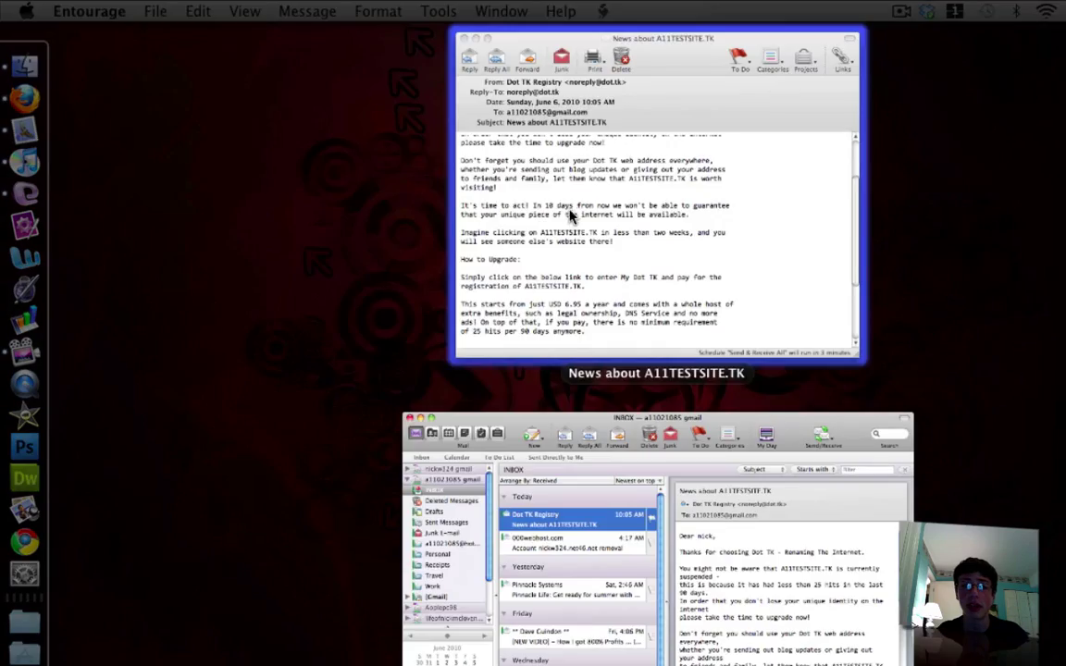
left_click(514, 192)
left_click(71, 35)
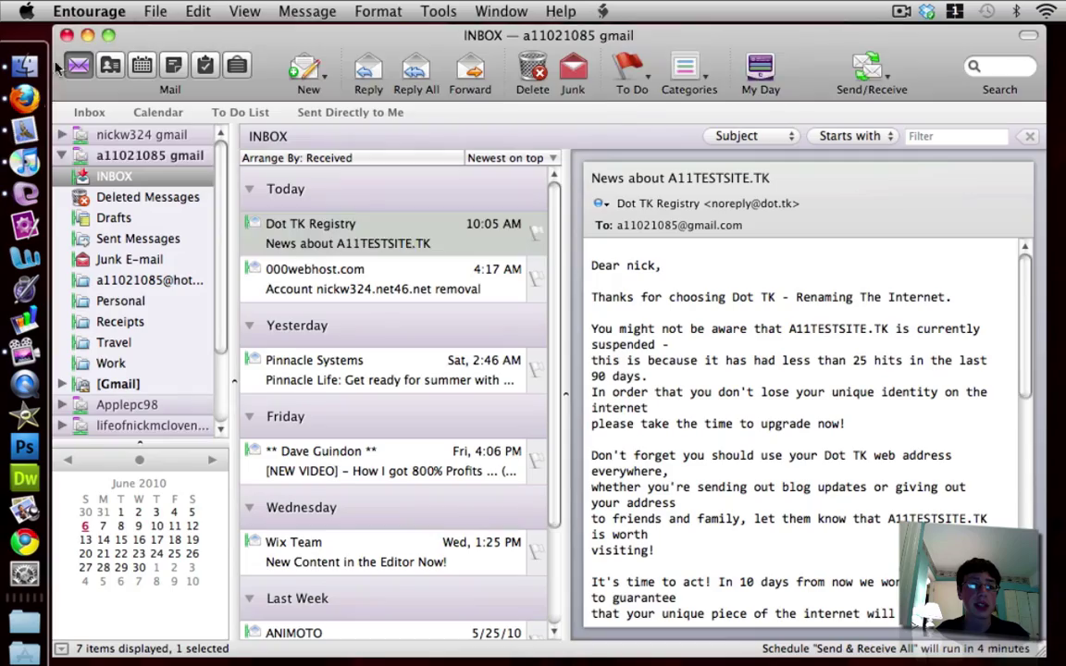
Switch to Apple Mail, preview the Dot TK Registry message, and collapse the preview area before closing the window
left_click(24, 129)
left_click(374, 507)
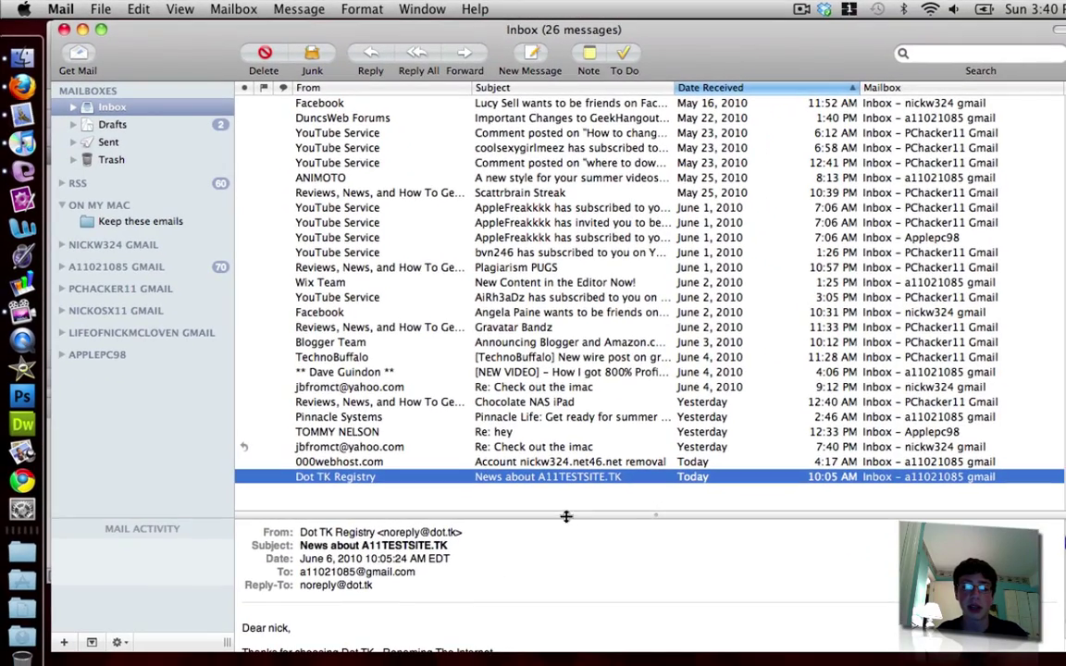
left_click_drag(566, 516, 569, 611)
left_click(569, 613)
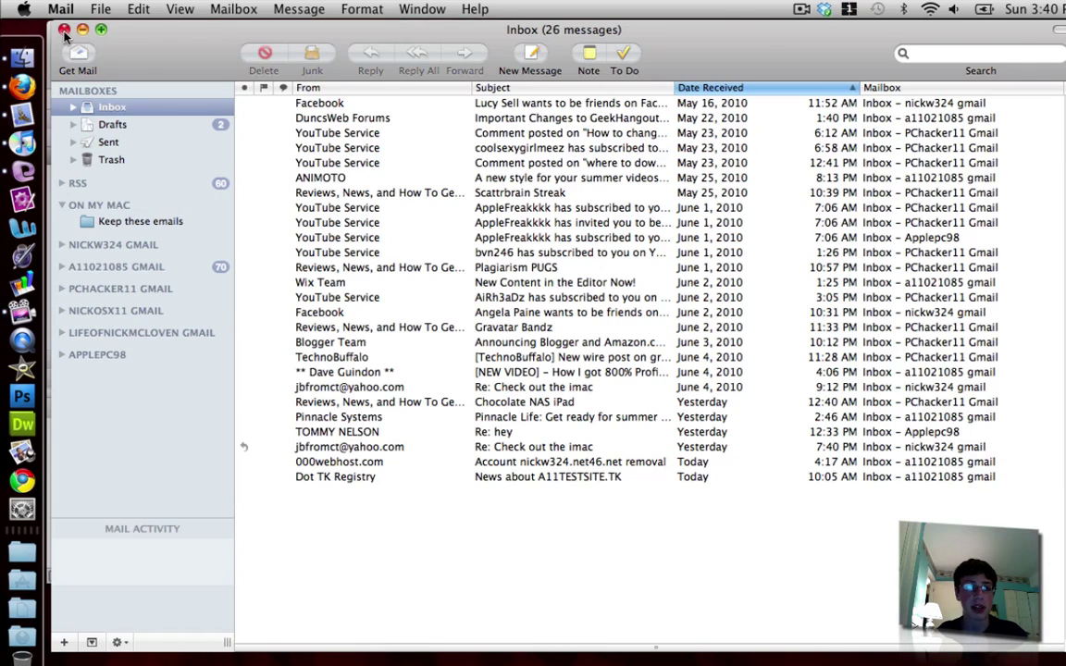
left_click(63, 30)
Back in Entourage, open the Dot TK Registry message in a separate window and close that window
left_click(433, 239)
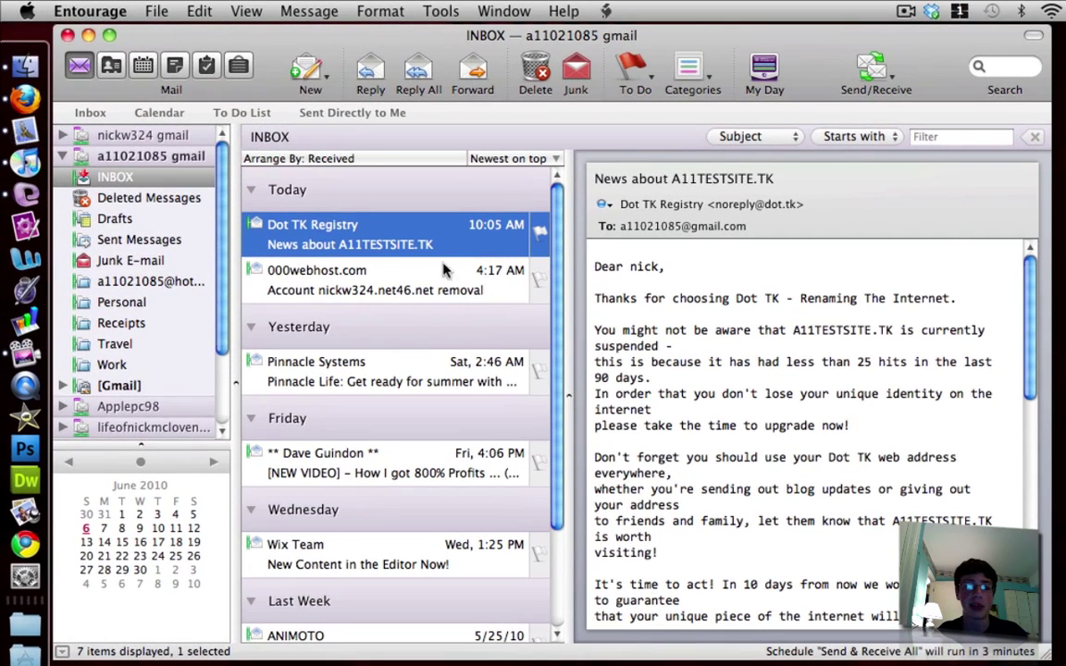
double_click(357, 238)
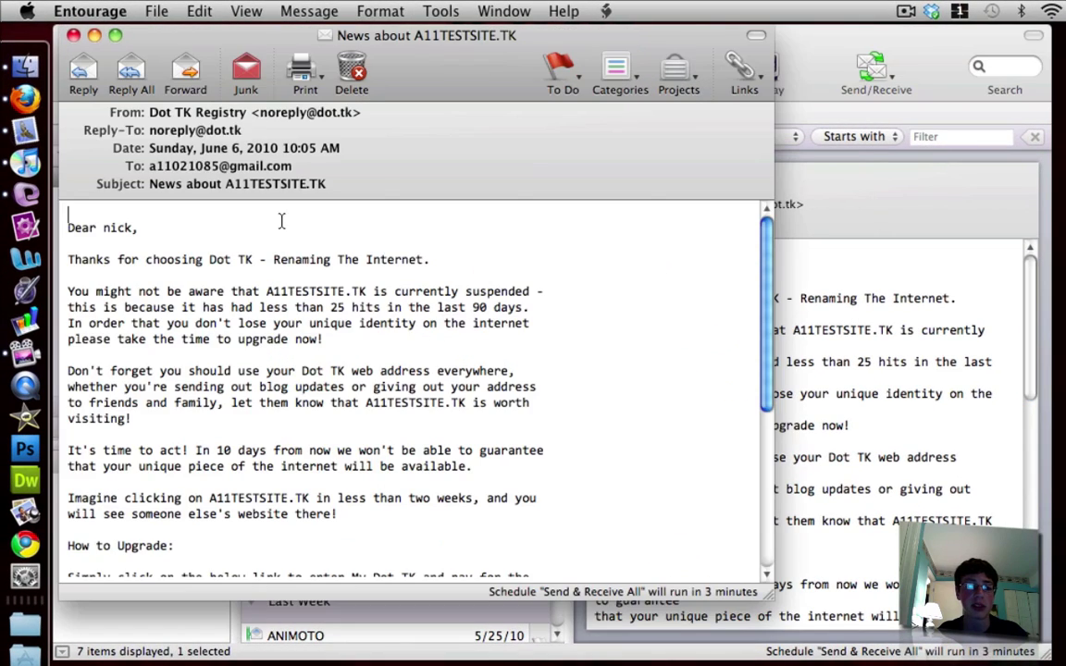
left_click(71, 35)
Collapse the second Gmail account, display its folder overview and look through Entourage's available commands
left_click(62, 156)
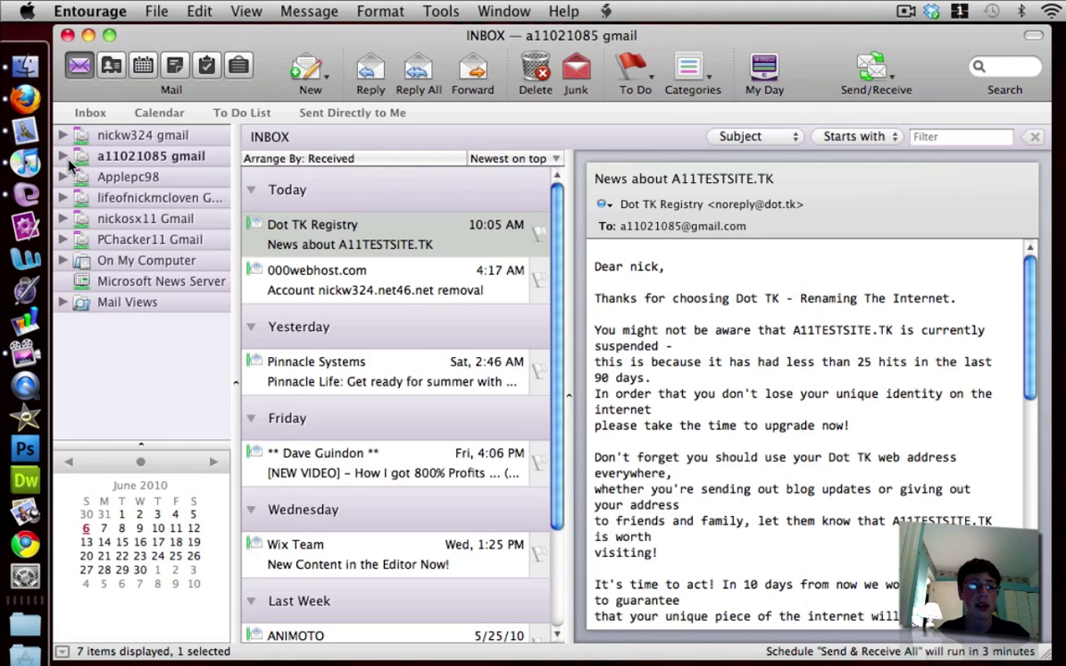
left_click(194, 159)
left_click(111, 9)
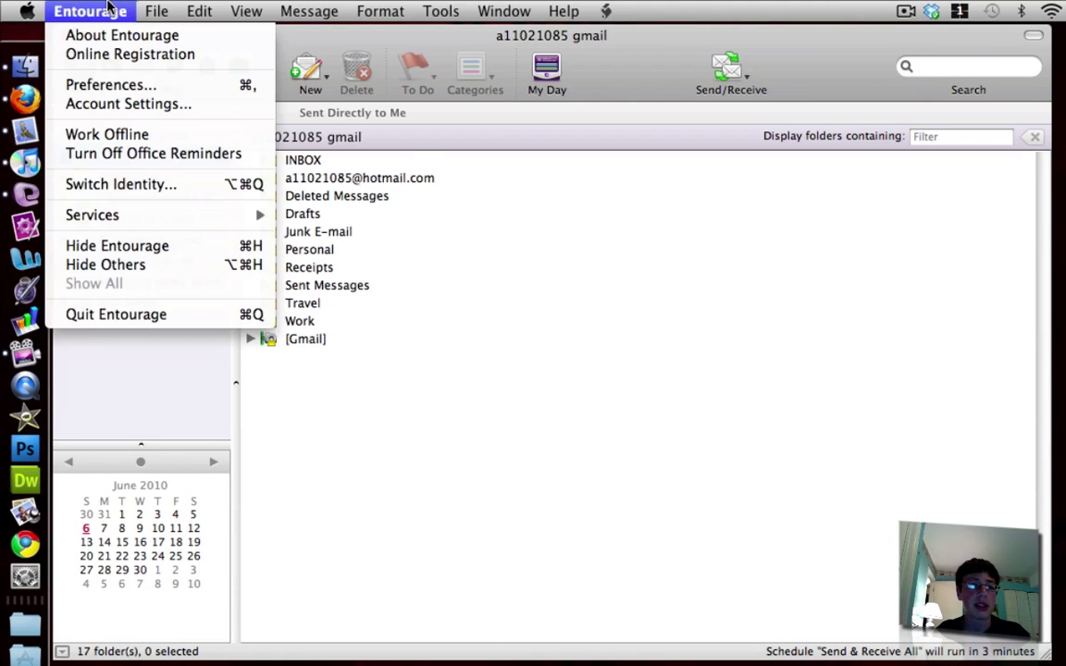
mouse_move(424, 8)
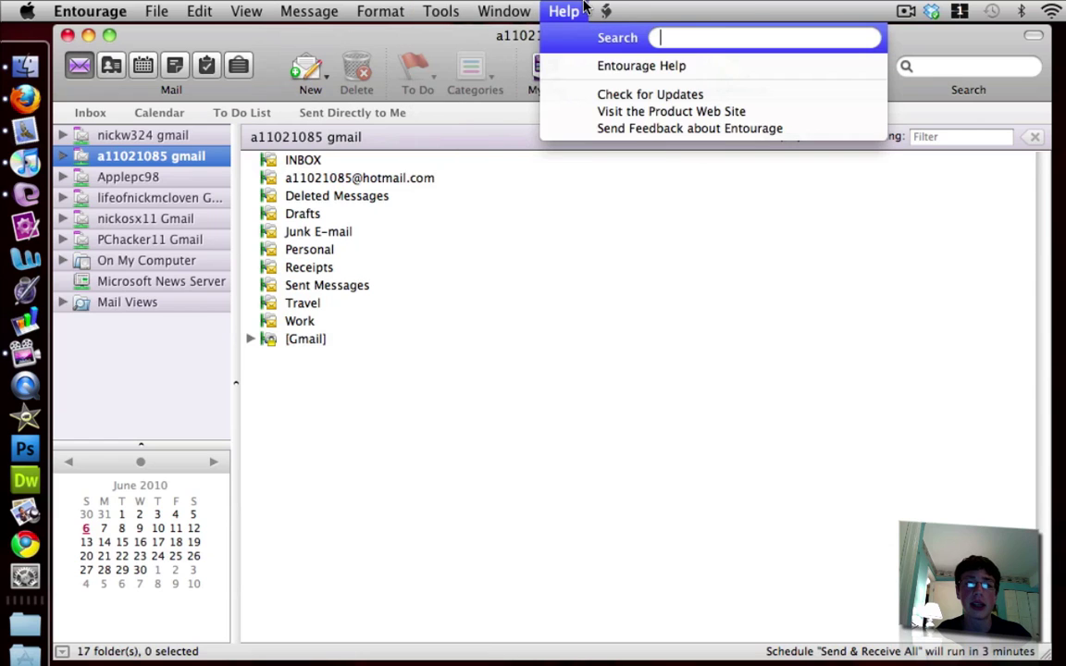
mouse_move(93, 10)
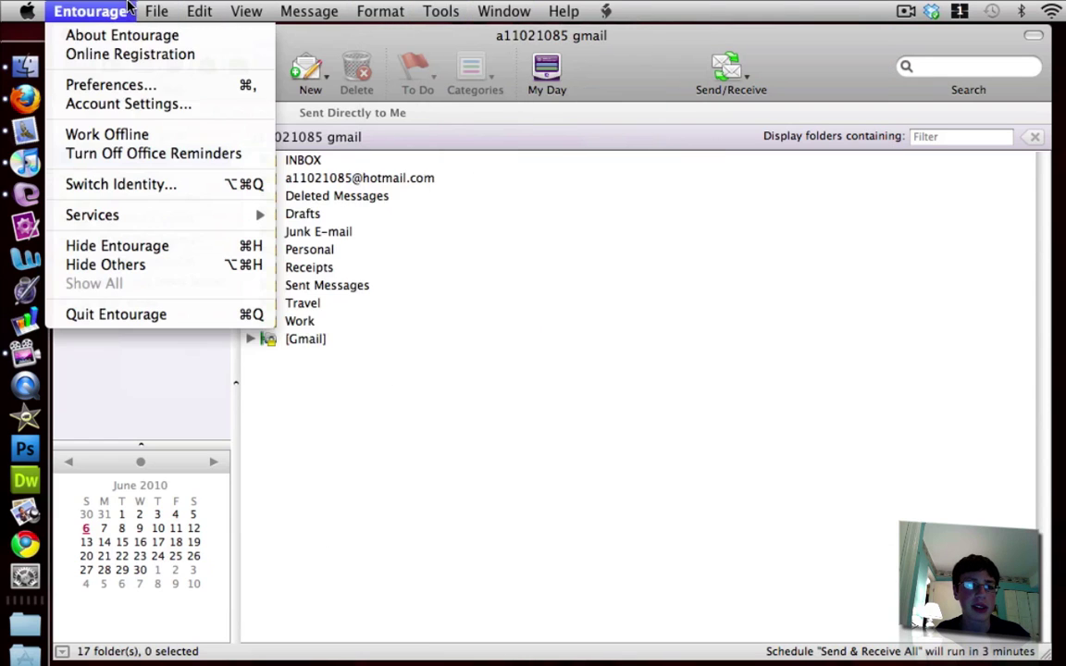
Review the Address Book and To Do List preferences and close the Preferences dialog
left_click(126, 92)
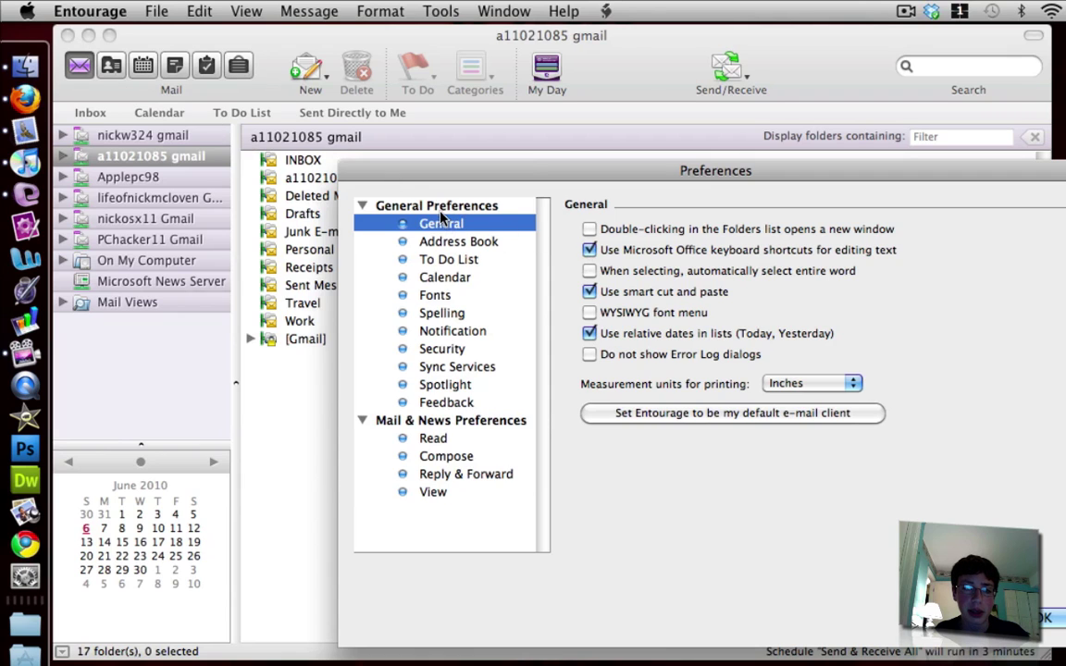
left_click(458, 243)
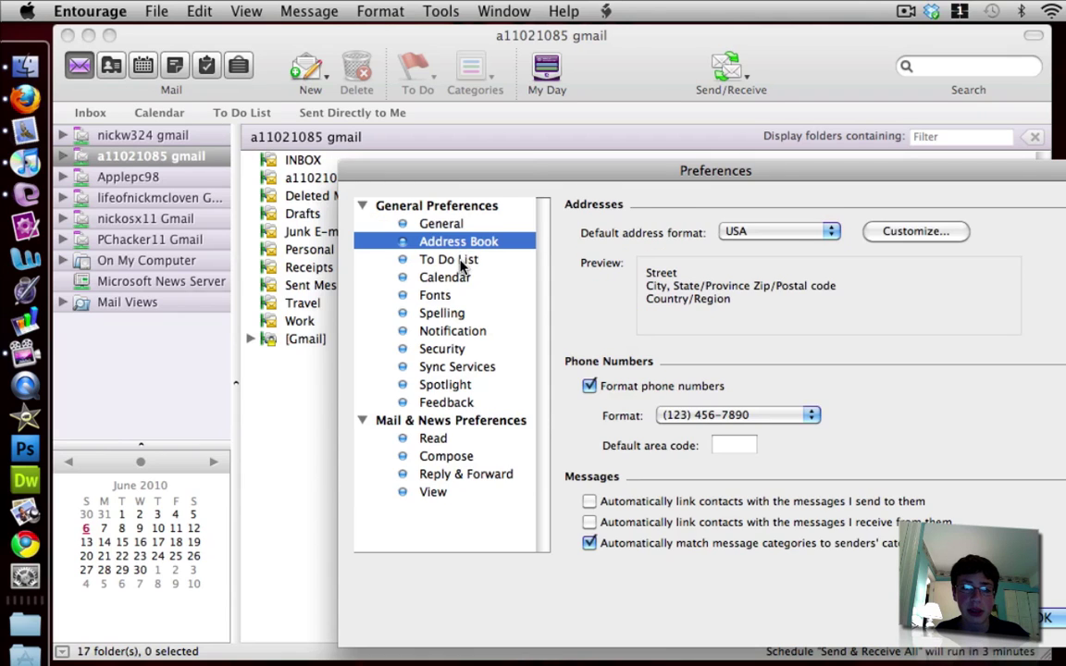
left_click(461, 263)
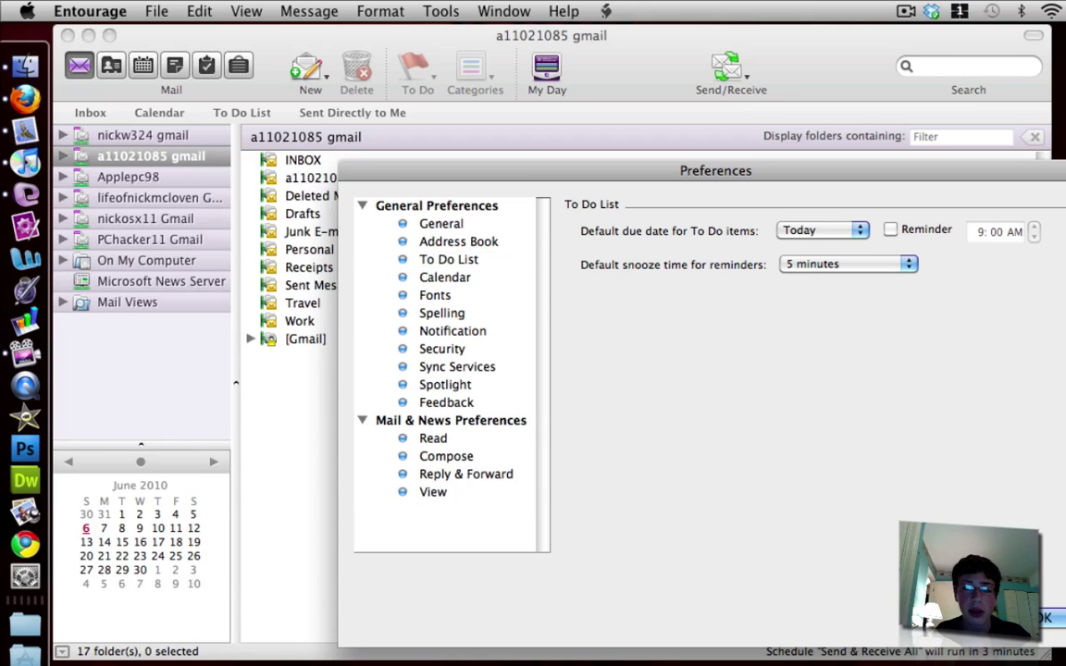
key("Return")
Look through Entourage's help and tool commands, display the list of configured mail accounts and close the Accounts window
left_click(561, 11)
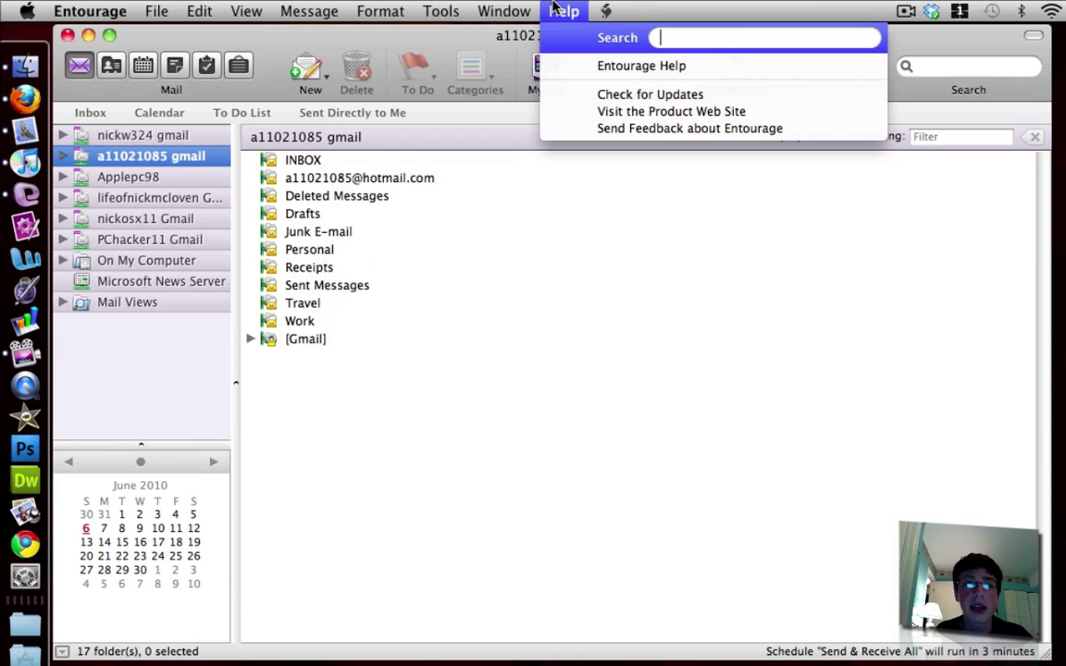
mouse_move(518, 7)
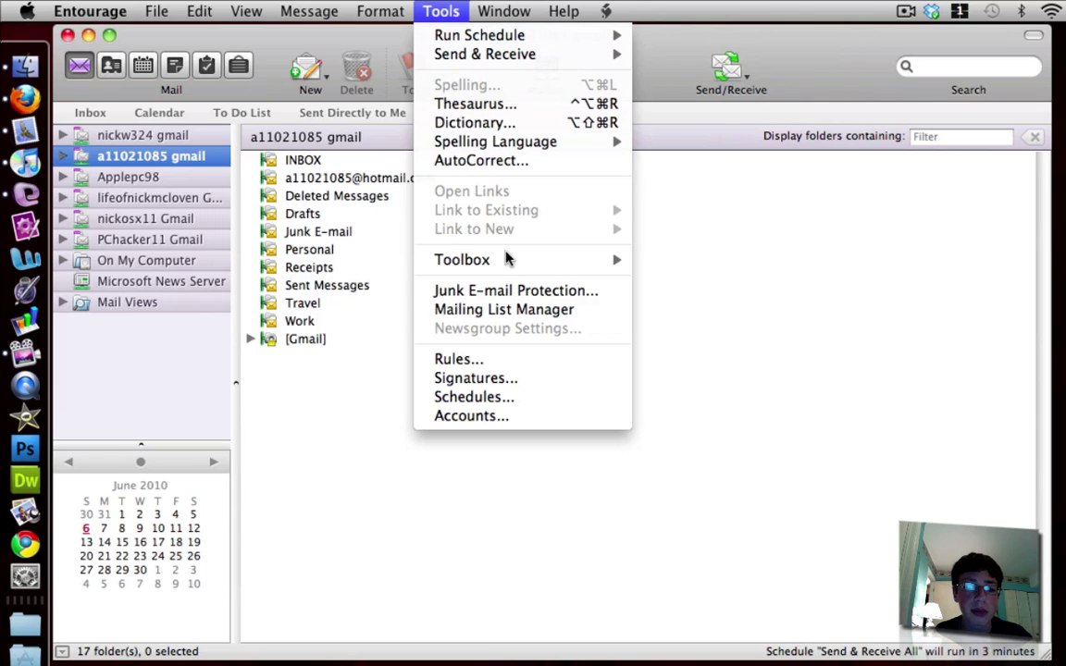
left_click(645, 507)
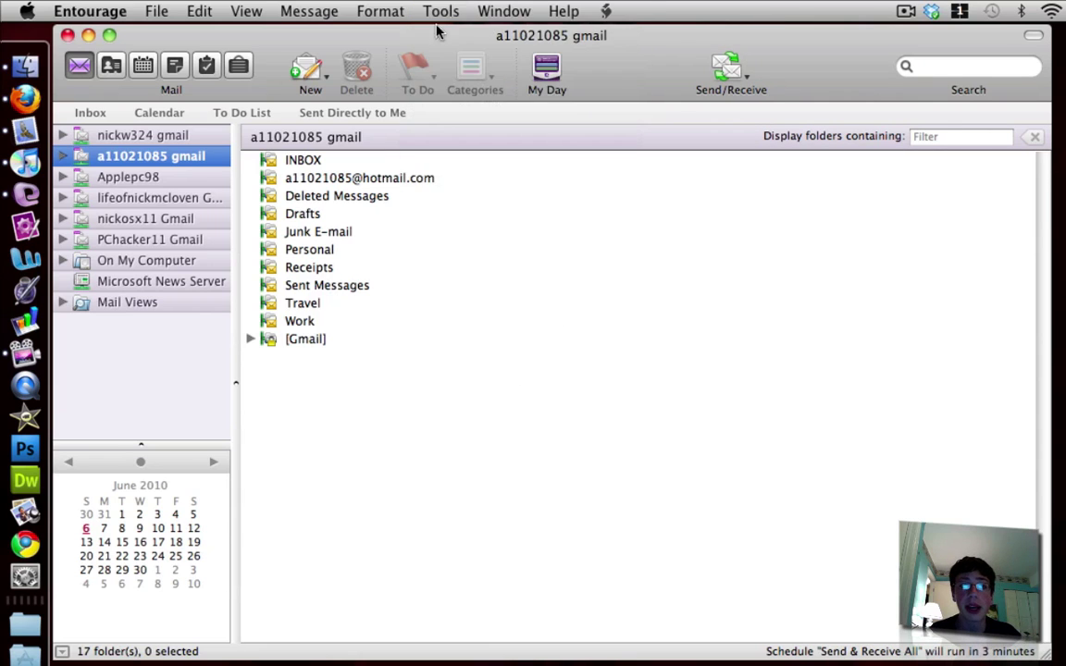
left_click(430, 11)
left_click(465, 415)
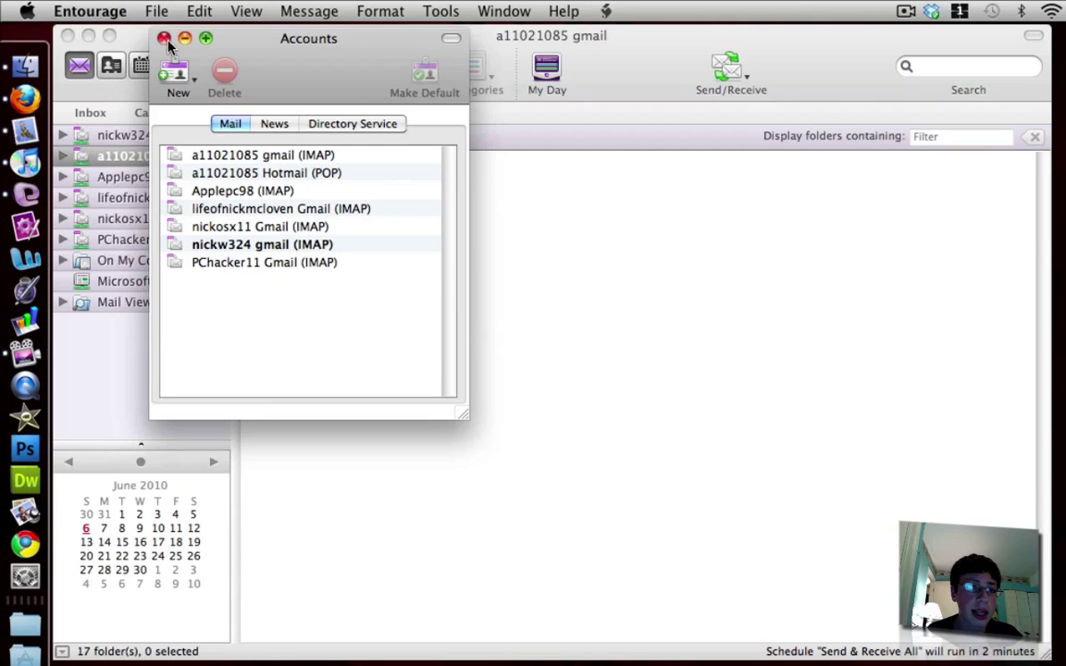
left_click(166, 34)
Switch to Apple Mail twice to compare its inbox window with Entourage, closing the inbox and returning to Entourage each time
left_click(25, 129)
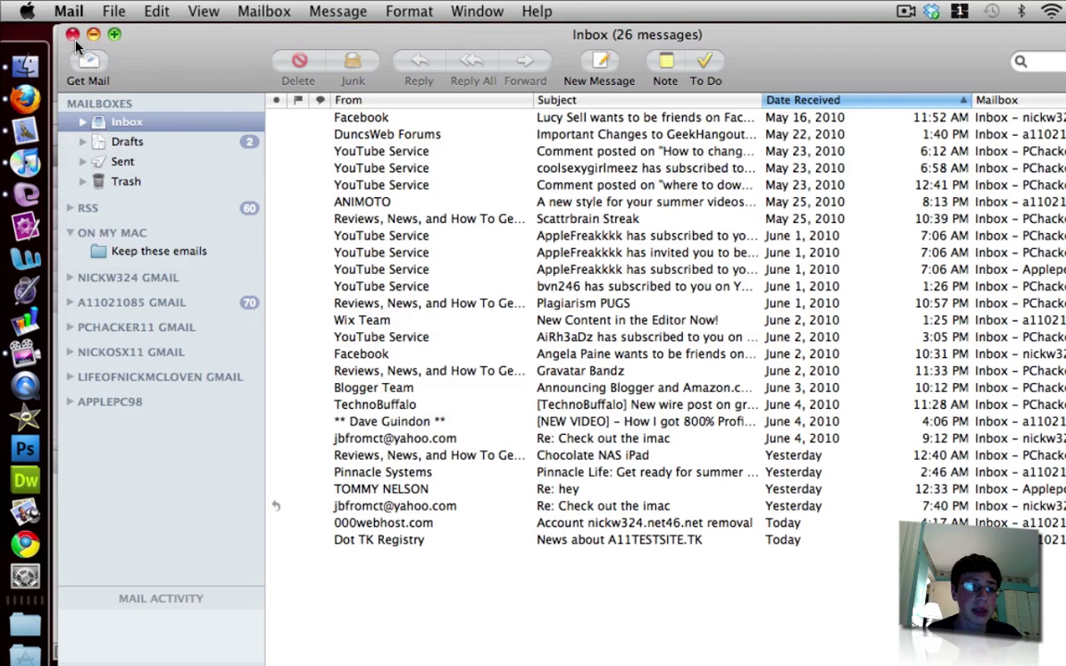
left_click(68, 35)
left_click(209, 43)
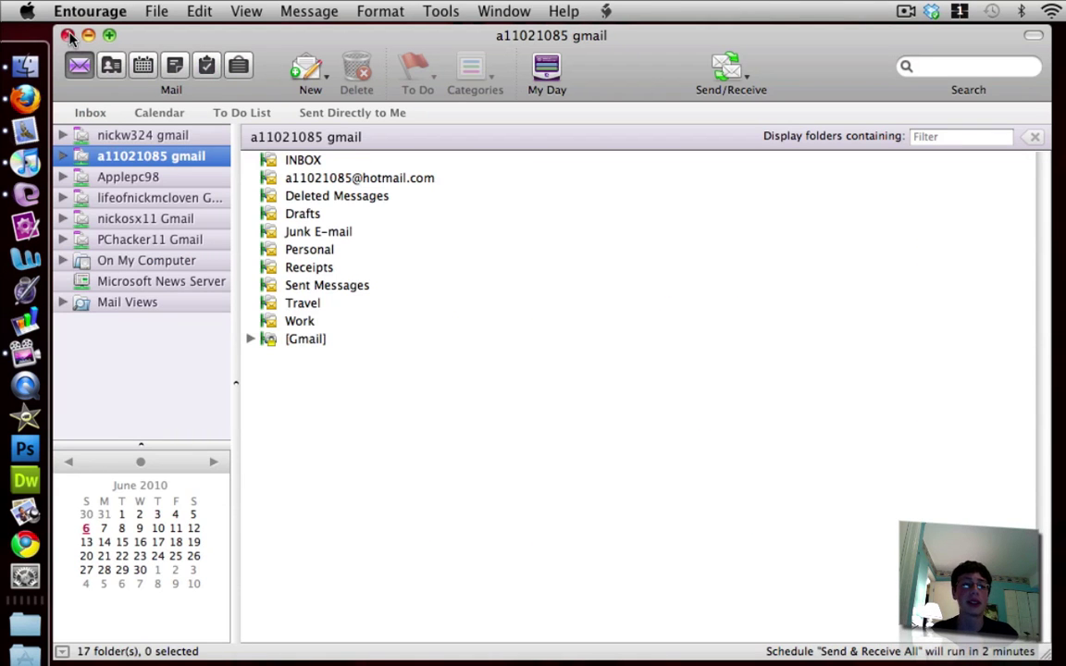
left_click(440, 396)
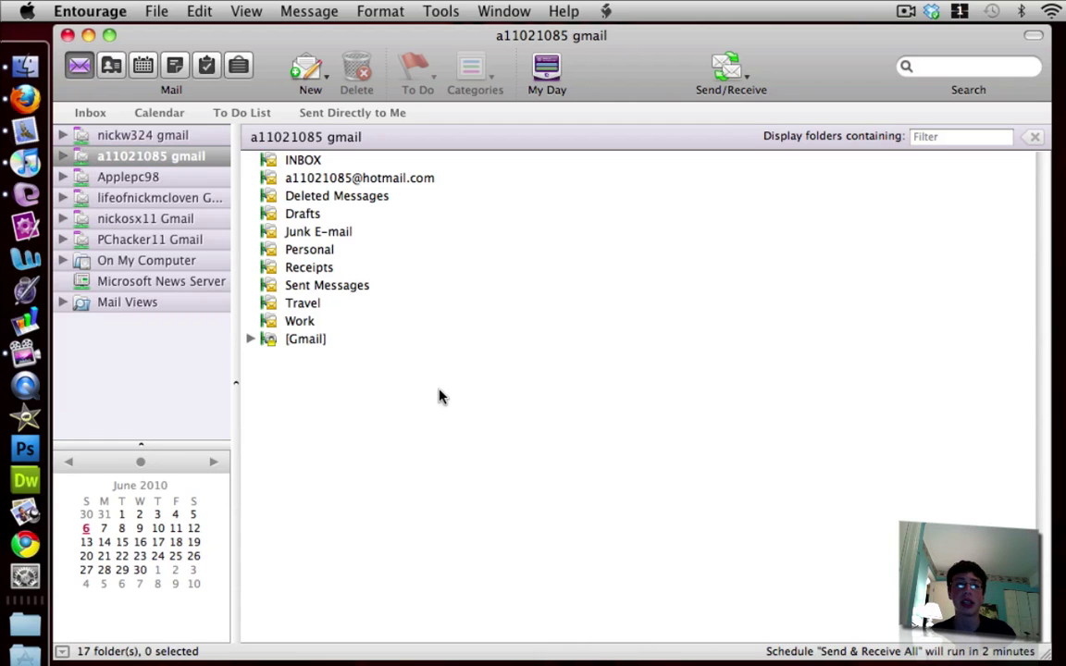
left_click(25, 128)
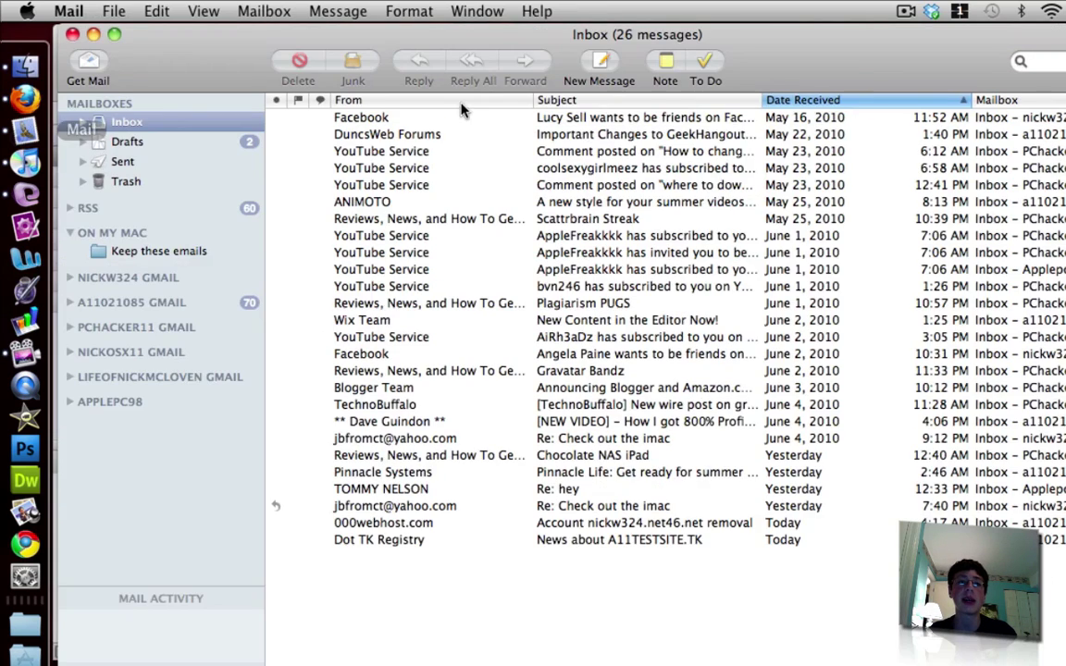
left_click(73, 35)
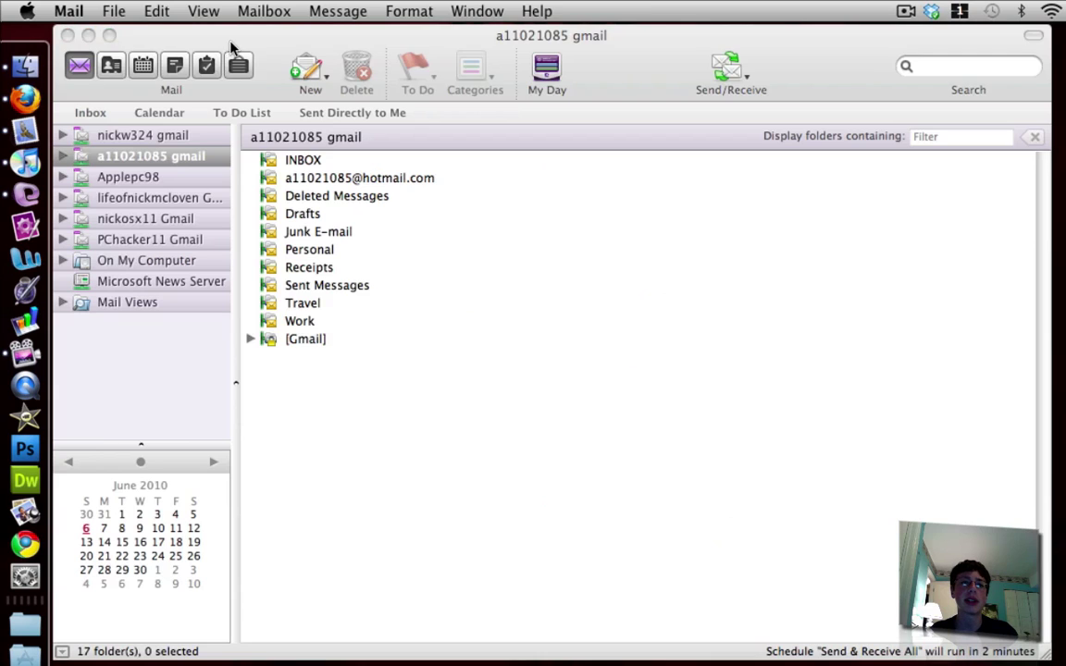
left_click(206, 37)
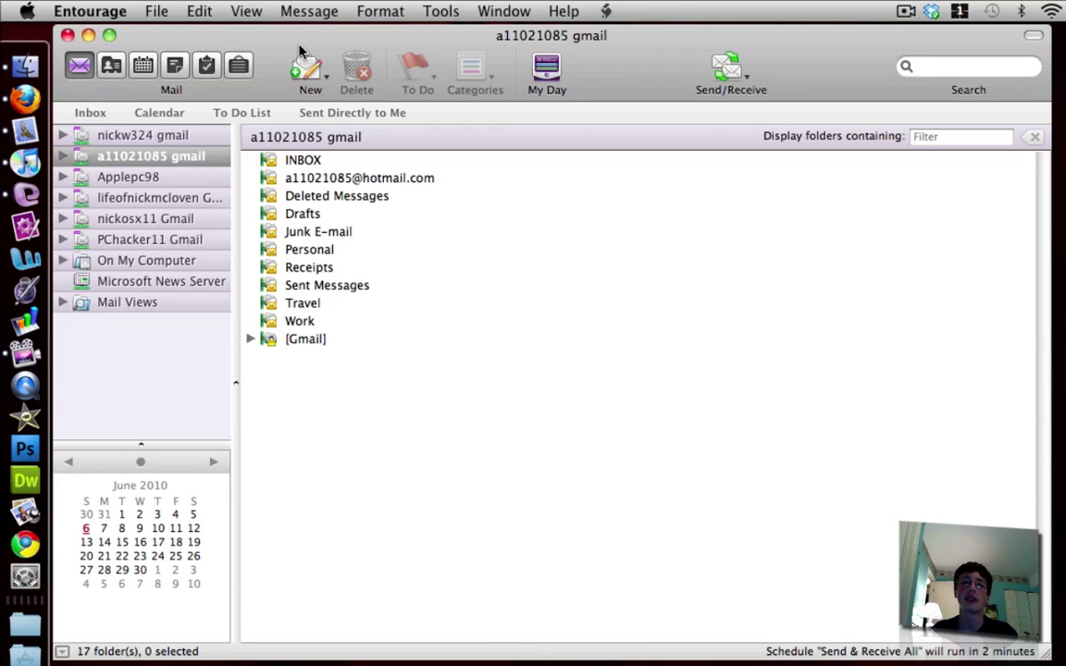